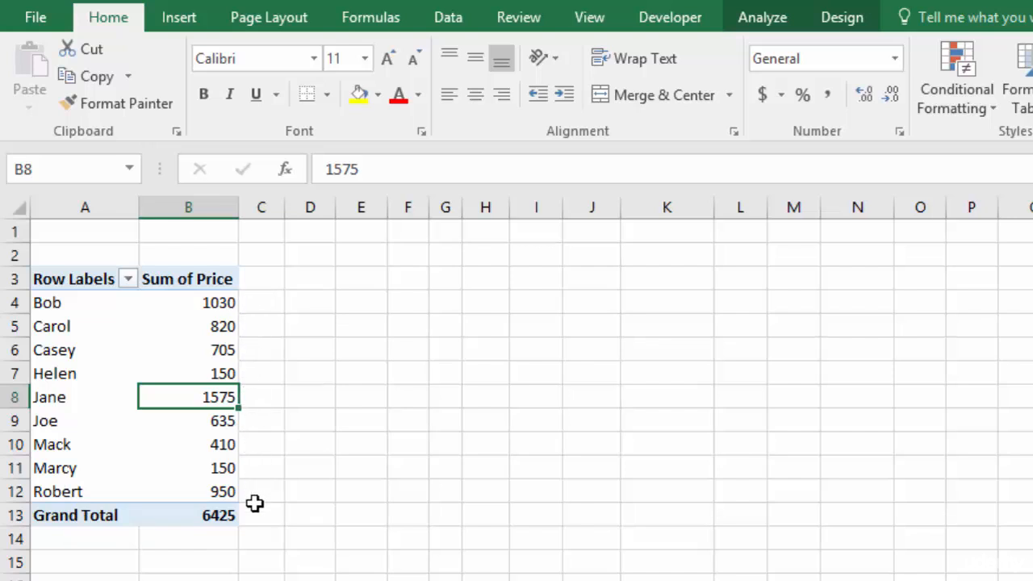
Sort the pivot table's sales reps by Sum of Price from largest to smallest
key("Up")
key("Up")
key("Up")
key("Up")
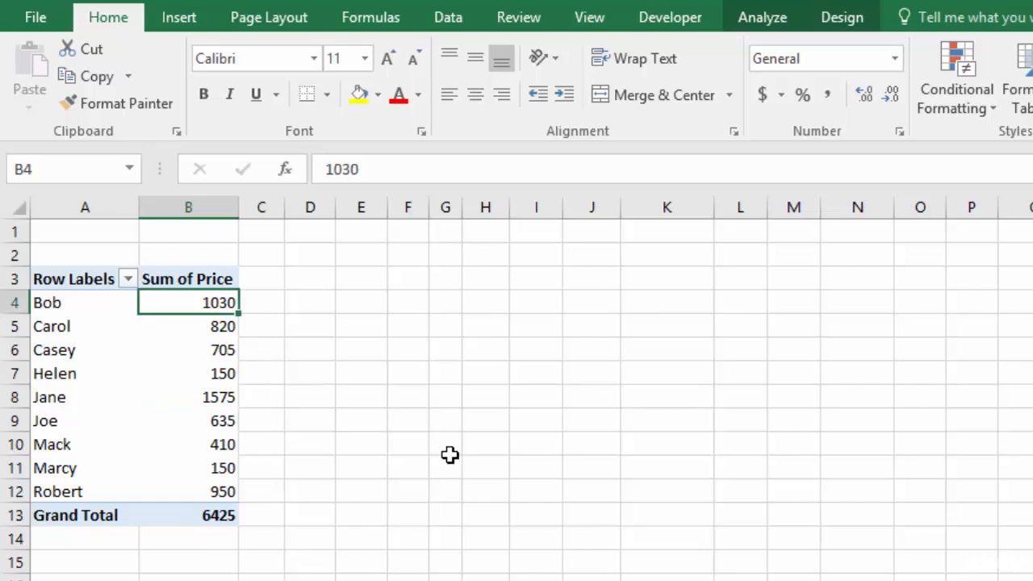
right_click(179, 302)
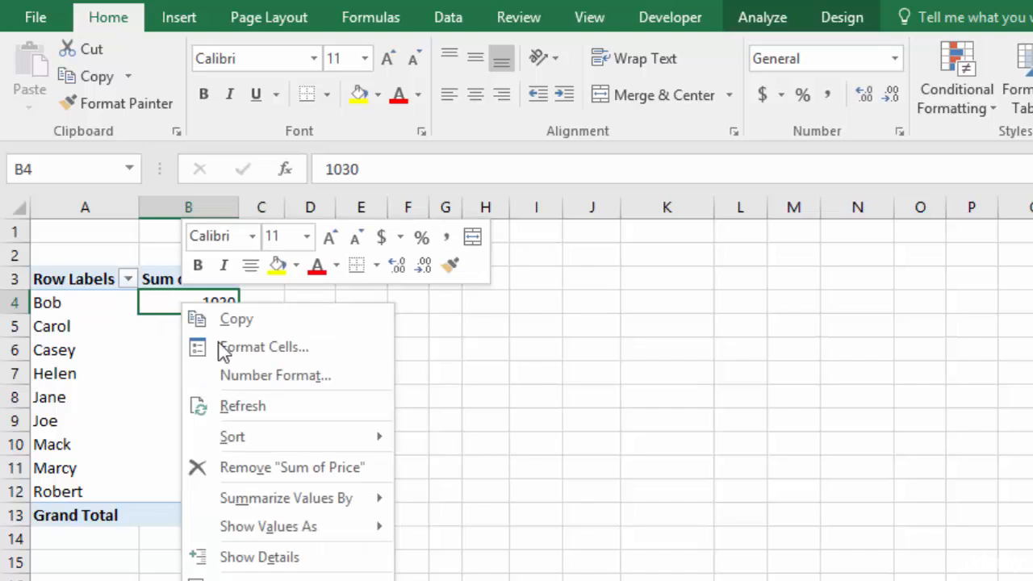
mouse_move(275, 441)
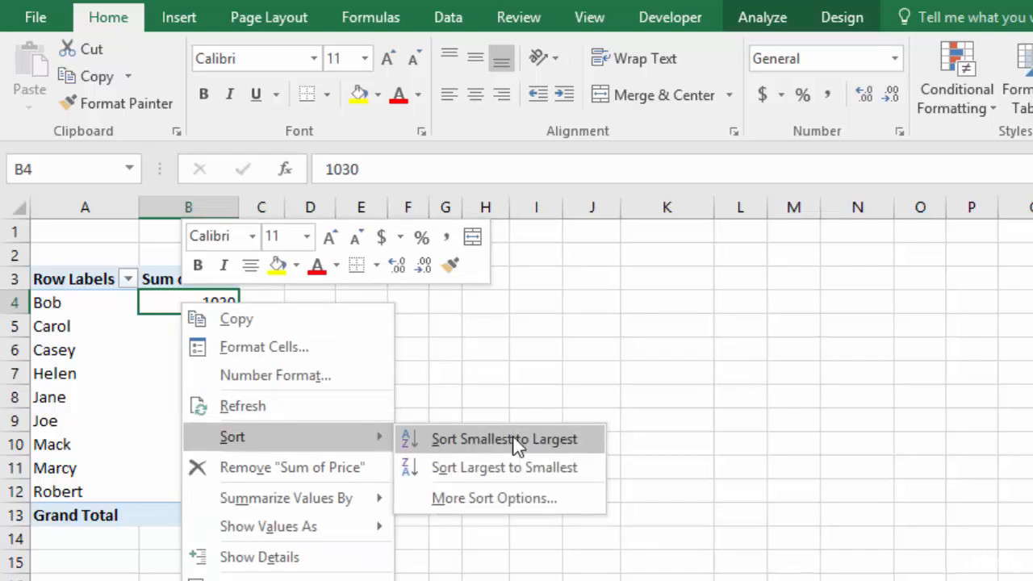
left_click(516, 472)
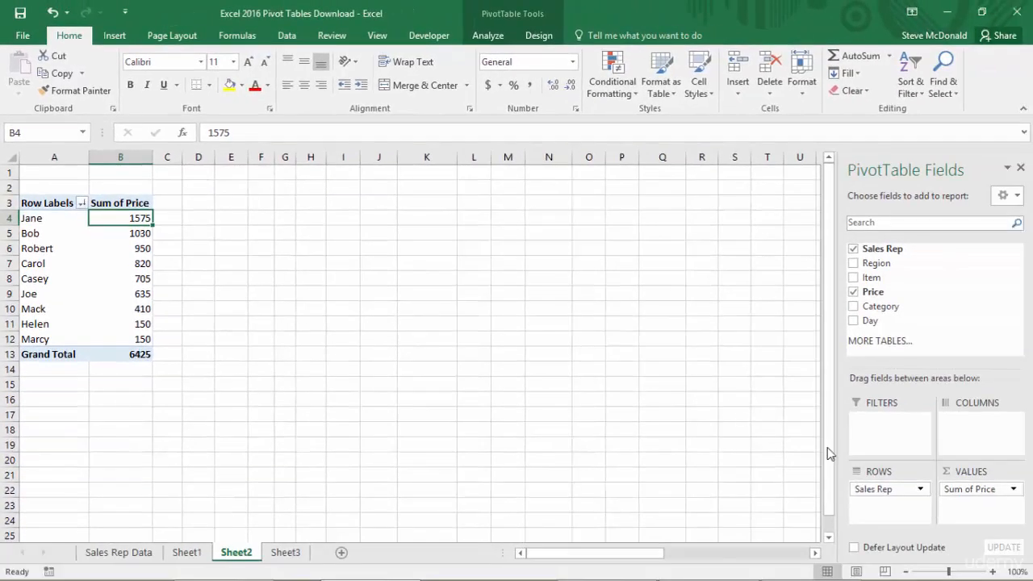
Replace Sales Rep with Item as the pivot table's row field, and after that replace Item with Category
left_click_drag(896, 489, 768, 466)
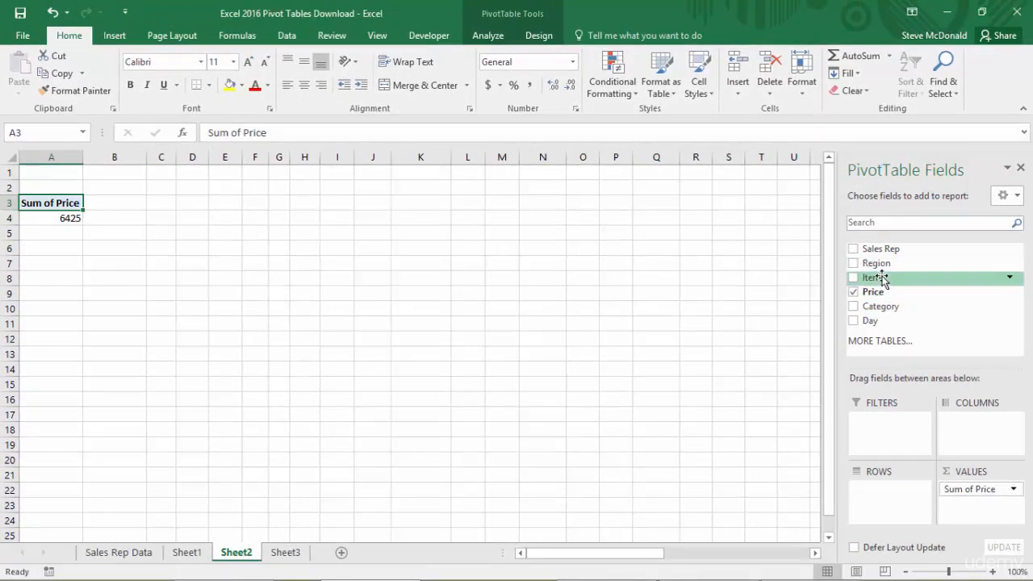
left_click_drag(878, 279, 888, 506)
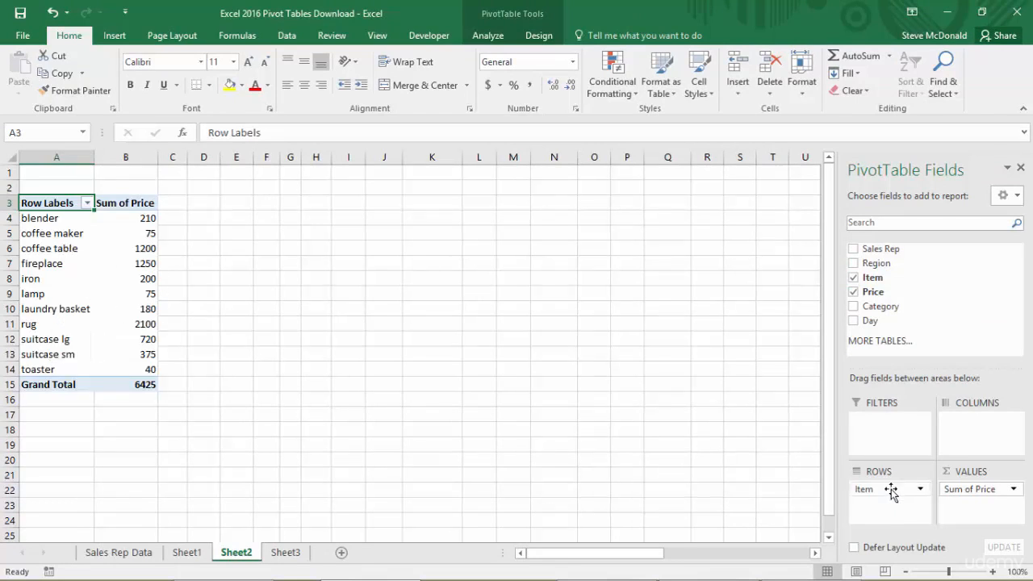
left_click_drag(890, 490, 783, 496)
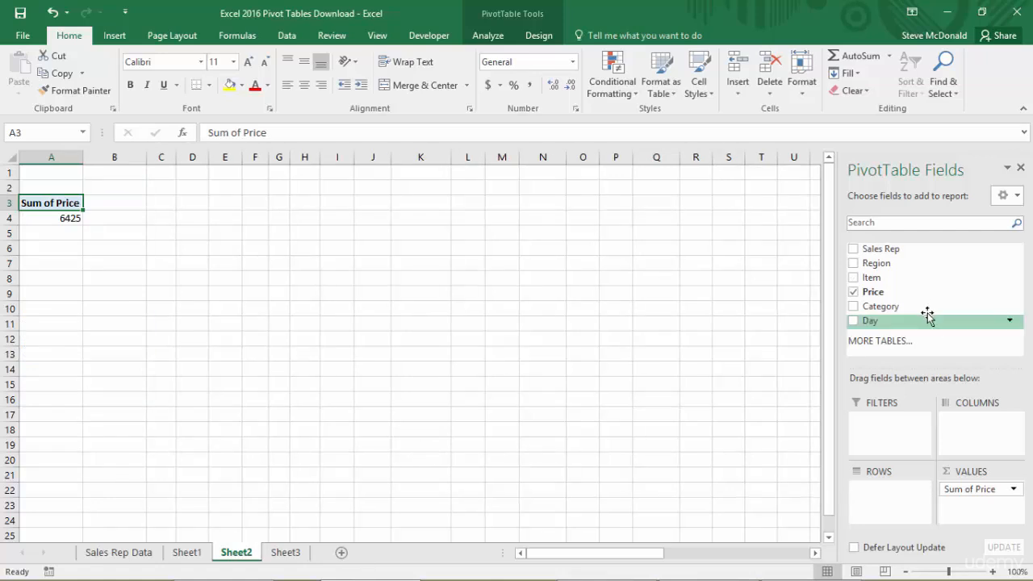
left_click_drag(881, 306, 897, 507)
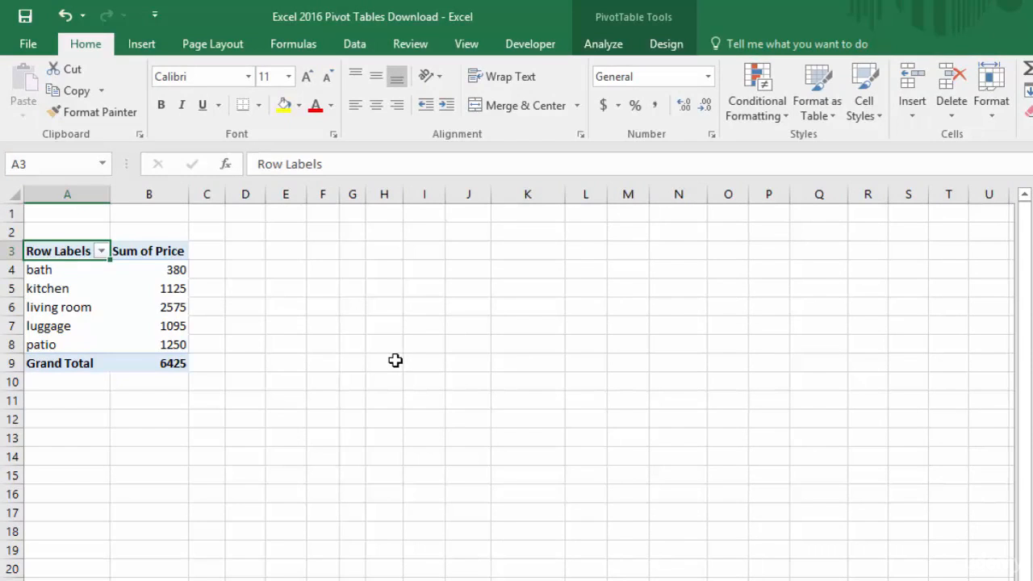
Insert a pie PivotChart of the category totals and place it near row 1 beside the pivot table
key("Down")
left_click(606, 47)
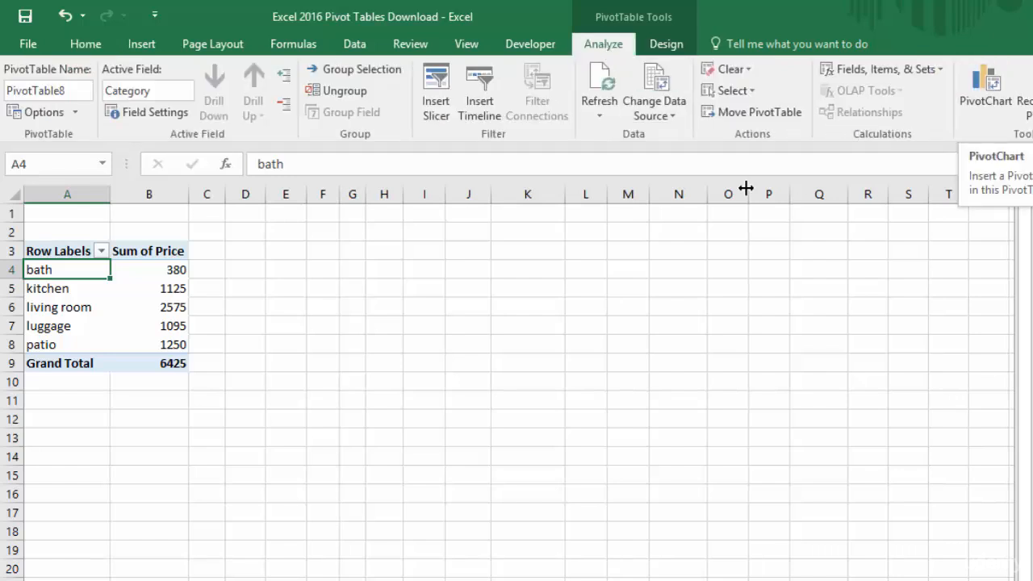
left_click(143, 49)
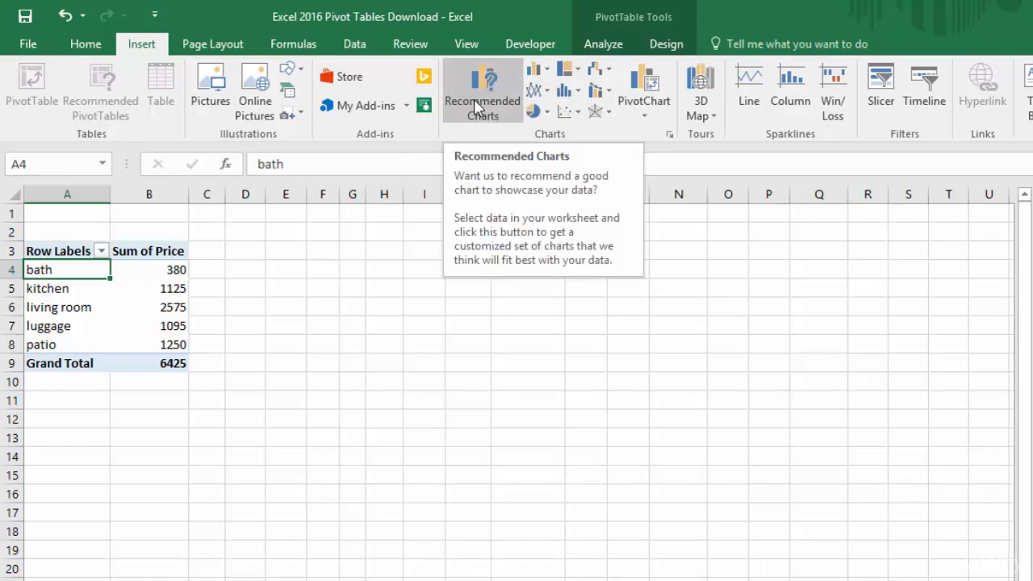
left_click(649, 86)
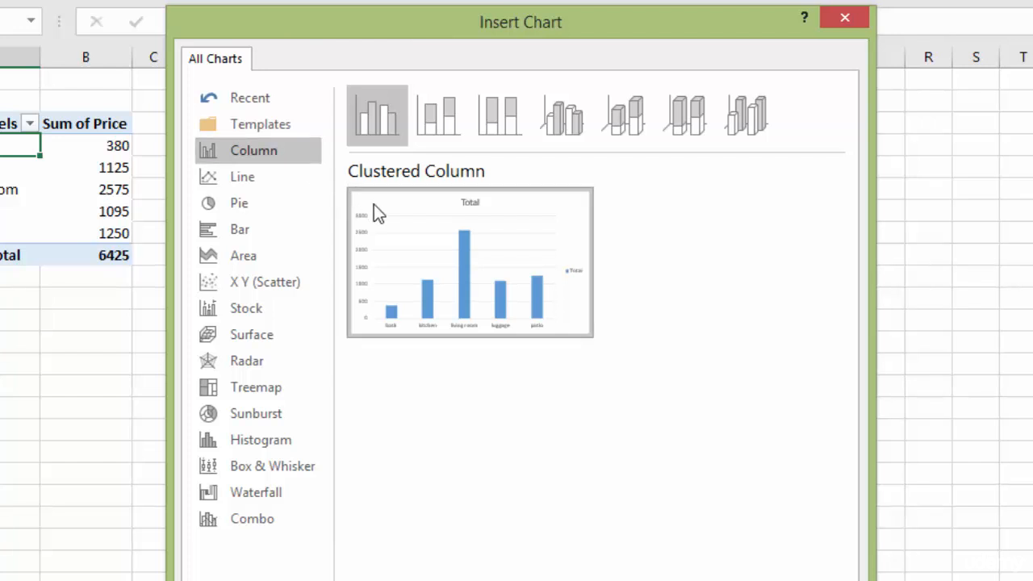
mouse_move(419, 267)
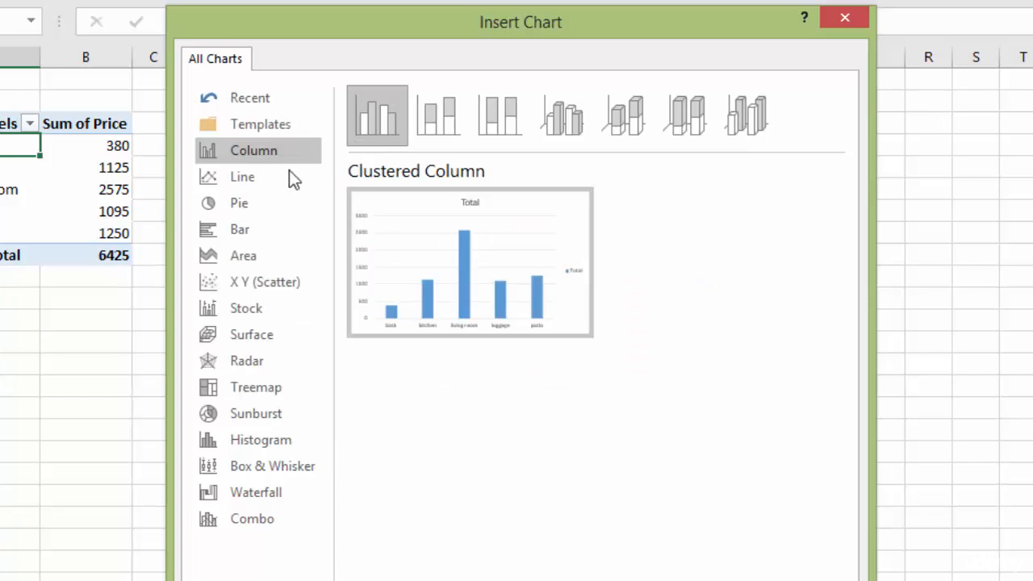
left_click(244, 206)
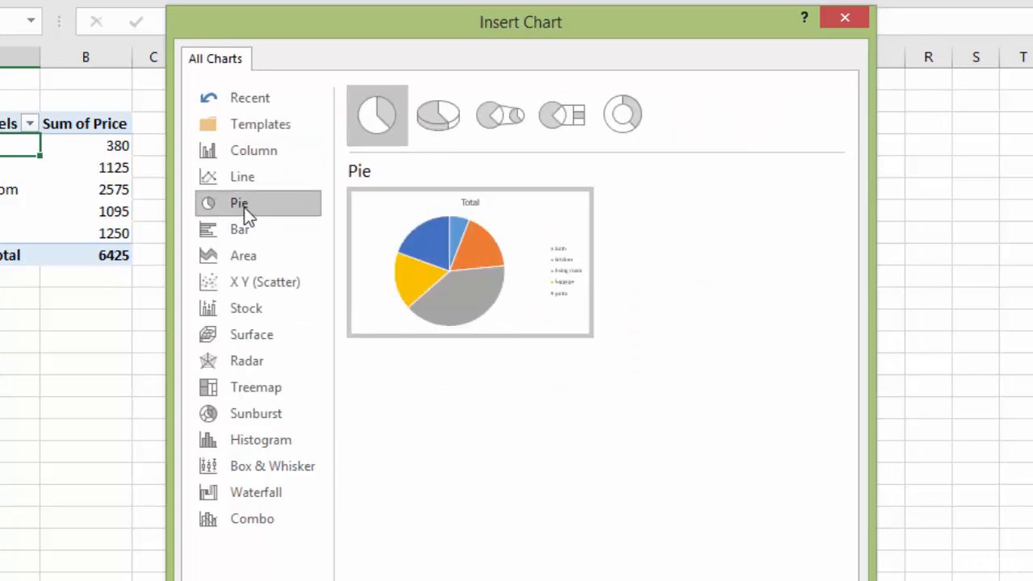
mouse_move(450, 306)
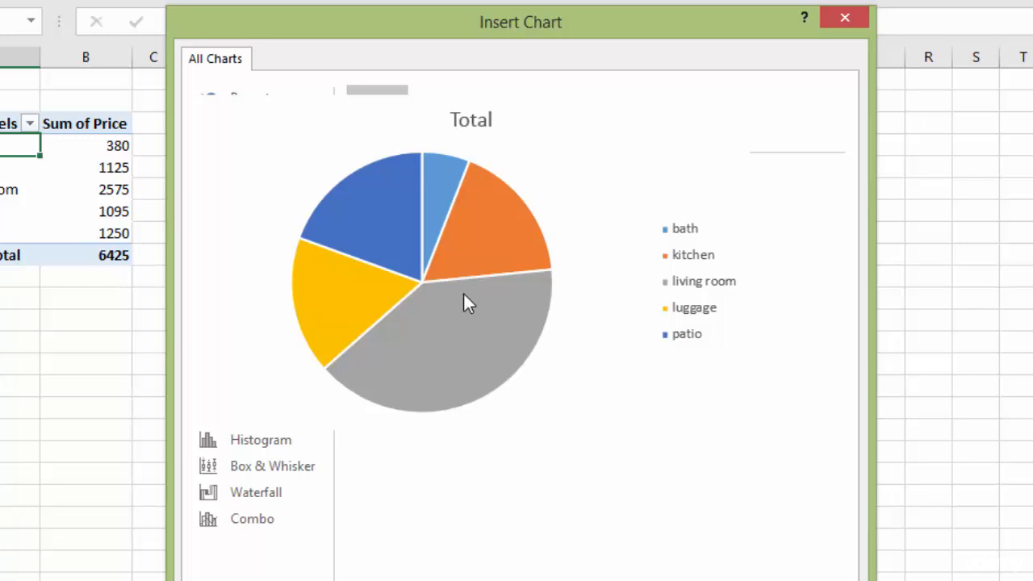
key("Return")
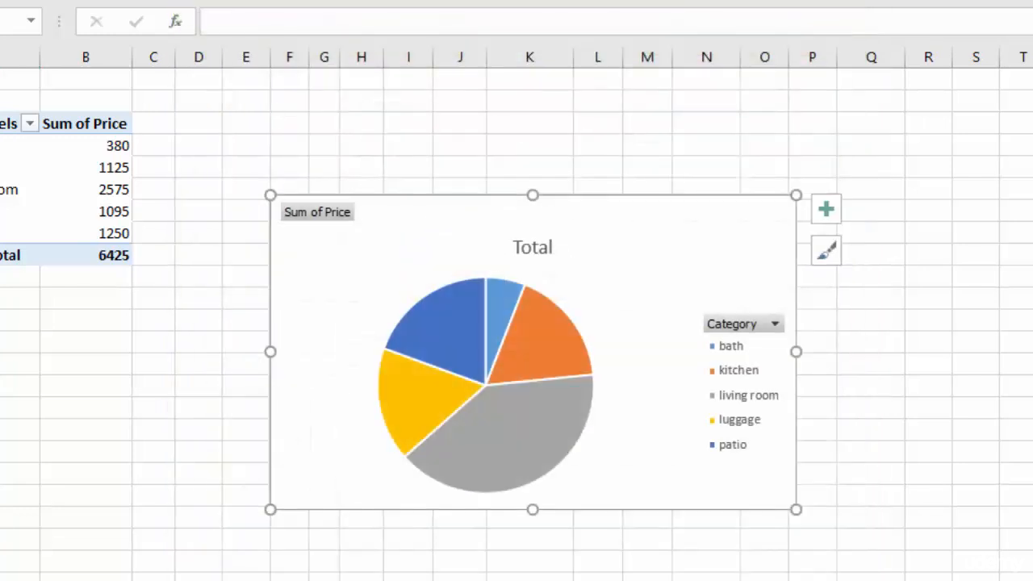
left_click_drag(680, 218, 599, 106)
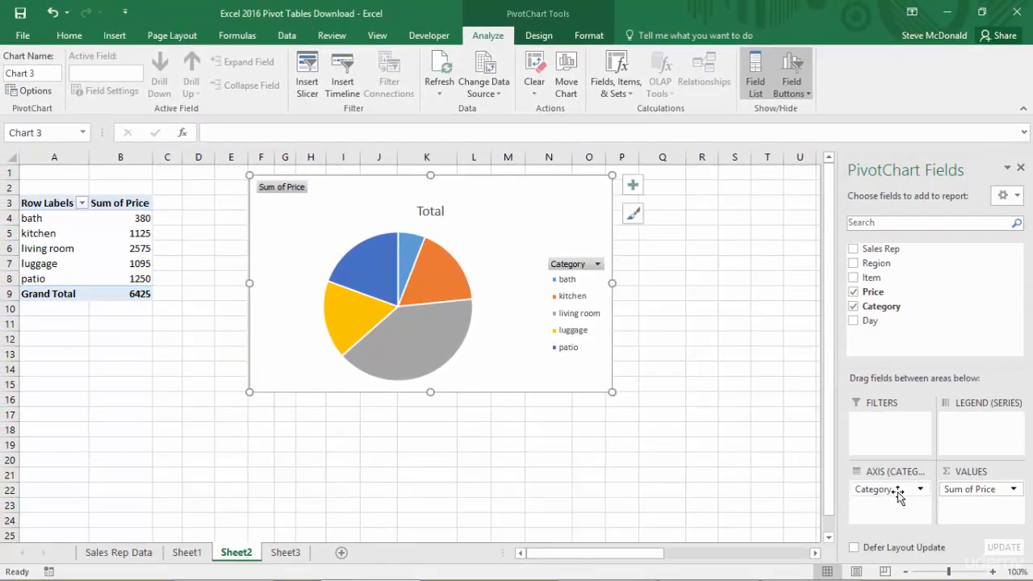
Replace Category with Item as the pie chart's axis field, and temporarily heighten the chart to fit the whole legend
left_click_drag(898, 496, 765, 504)
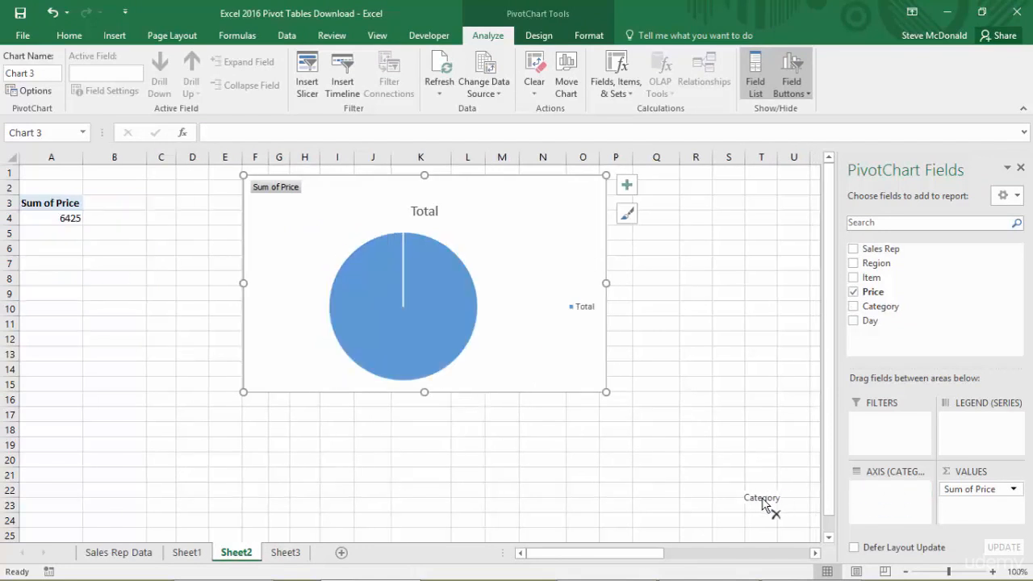
left_click_drag(872, 277, 883, 493)
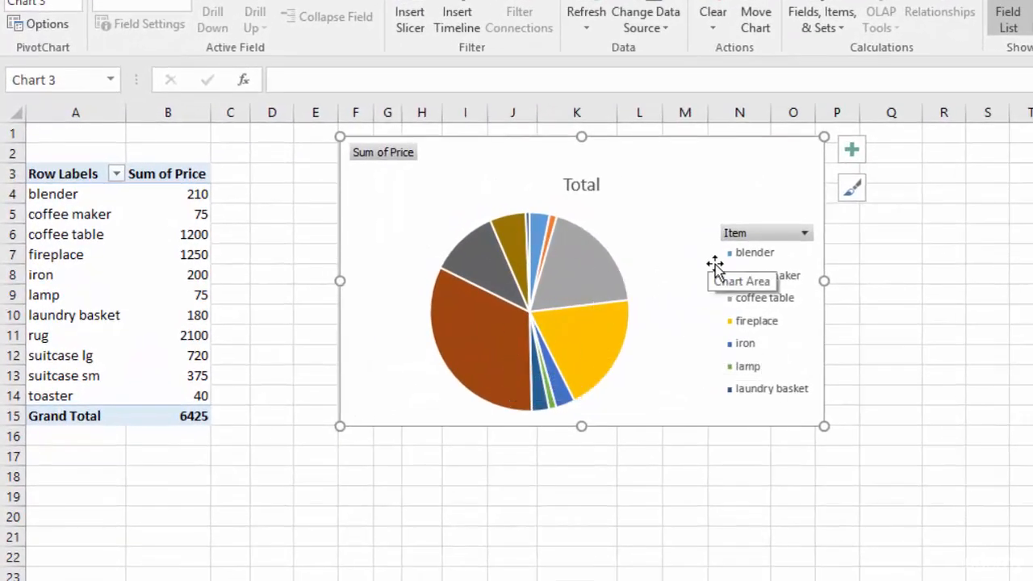
left_click_drag(581, 426, 574, 525)
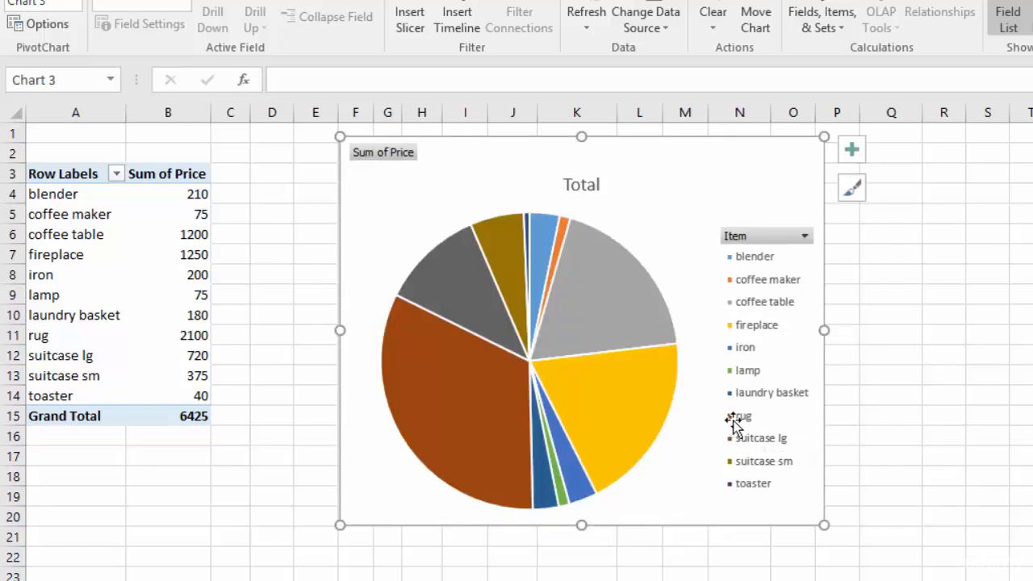
mouse_move(468, 499)
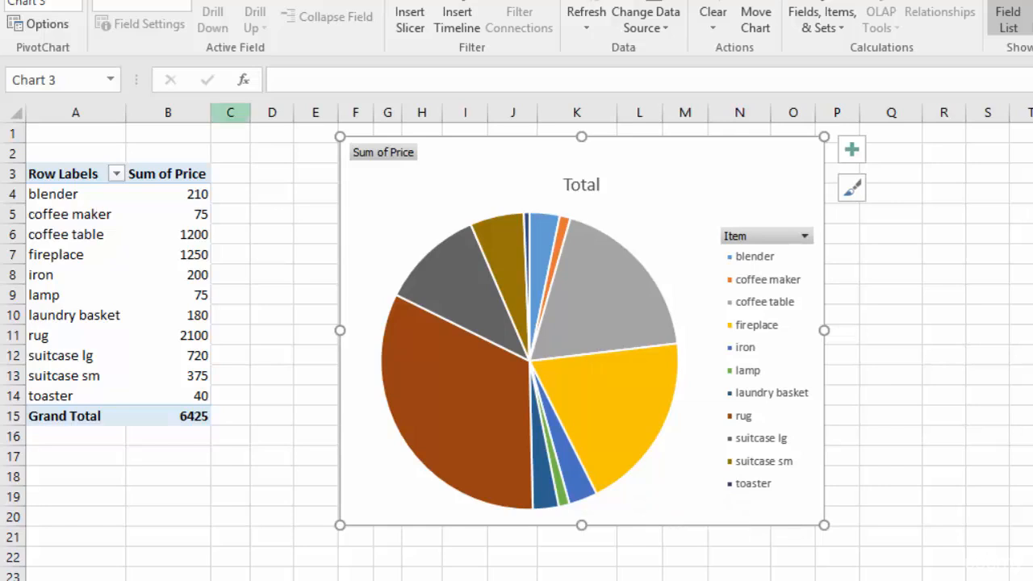
left_click_drag(581, 525, 580, 426)
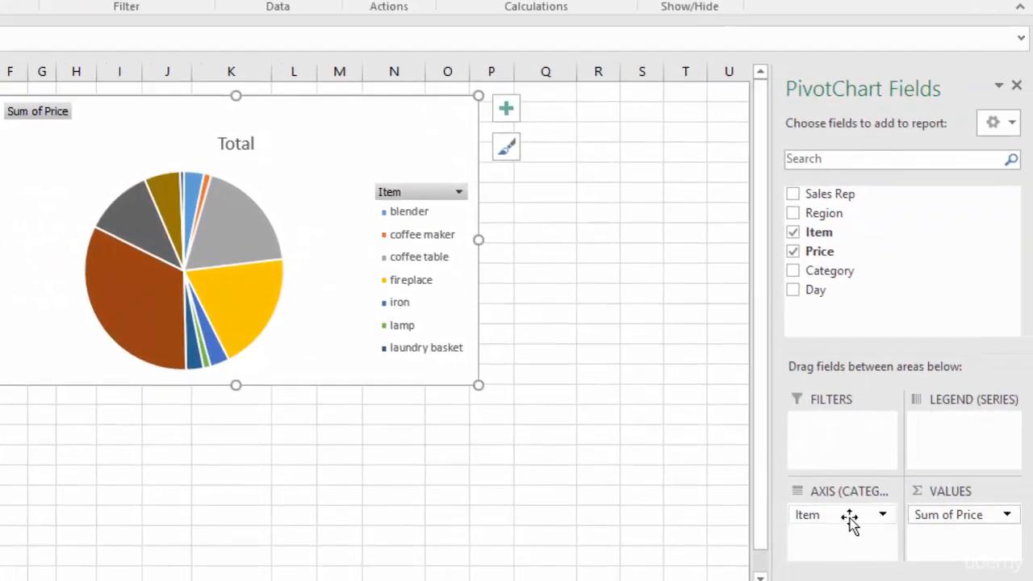
Replace Item with Sales Rep as the pie chart's axis field
left_click_drag(849, 521, 684, 505)
left_click_drag(837, 194, 839, 518)
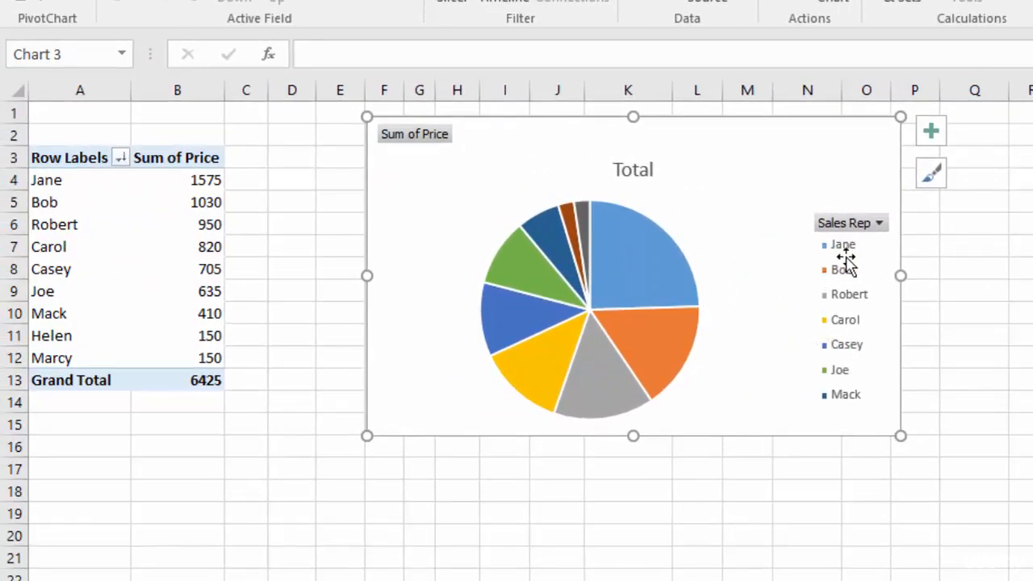
mouse_move(604, 208)
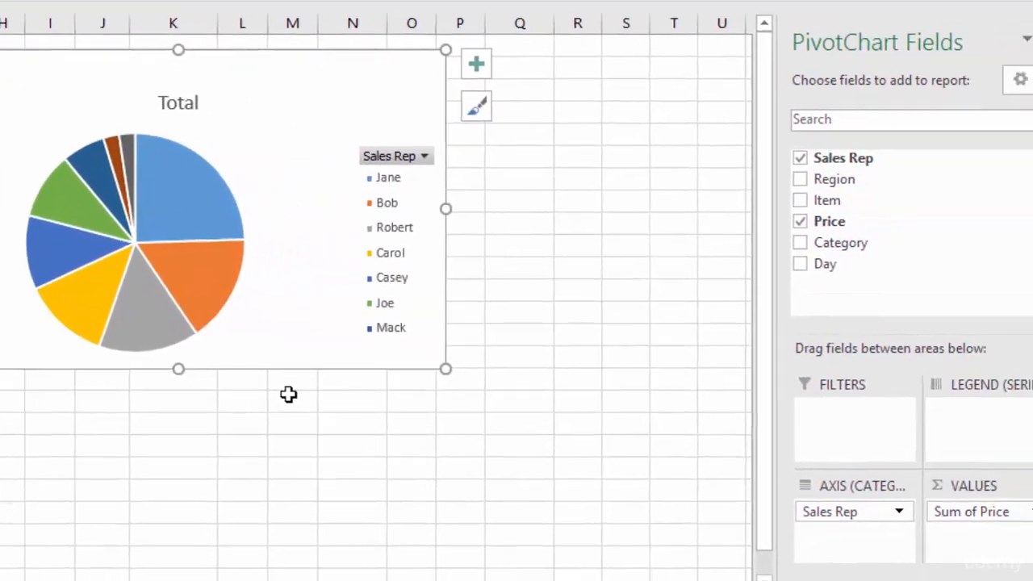
Replace Sales Rep with Region as the pie chart's axis field
left_click(860, 514)
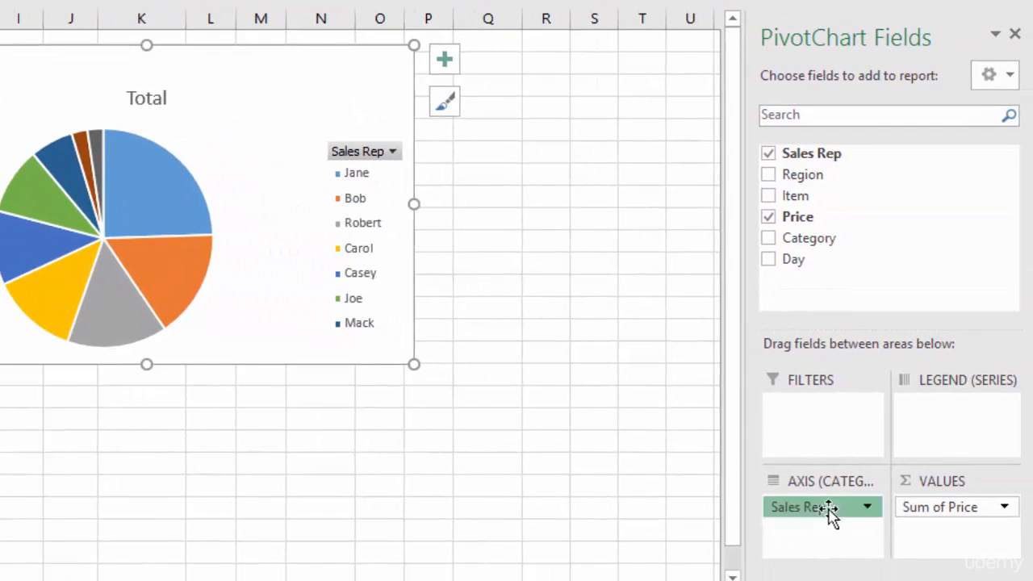
left_click_drag(831, 513, 636, 501)
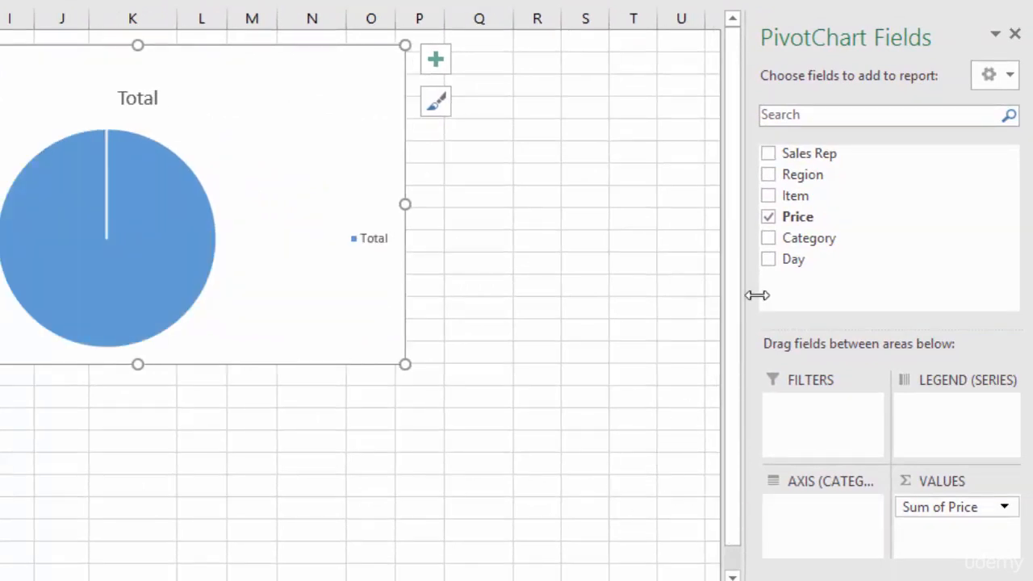
left_click_drag(803, 174, 809, 514)
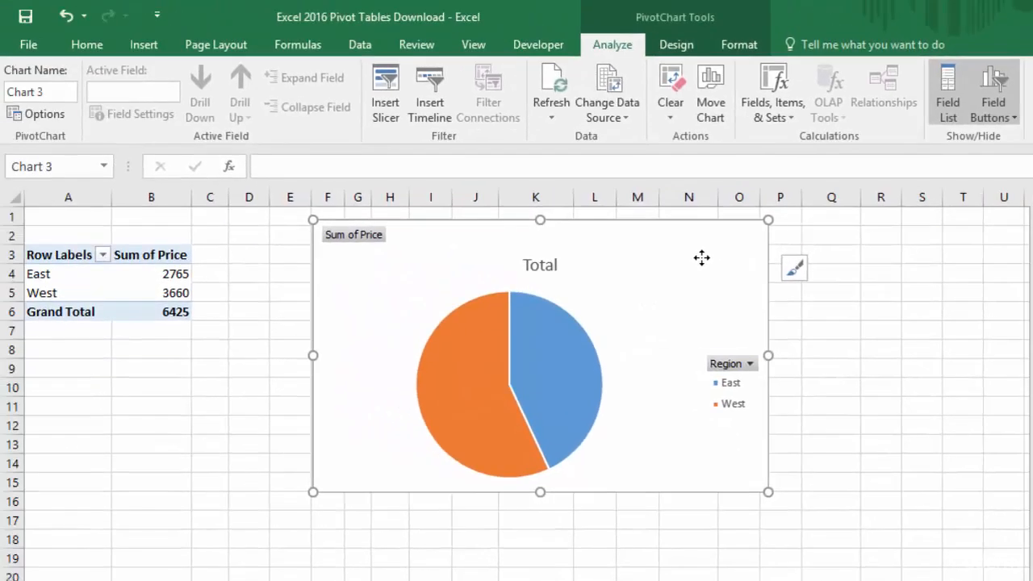
Replace the pie chart with a clustered column PivotChart of the regions, placed near row 1 beside the pivot table
key("Delete")
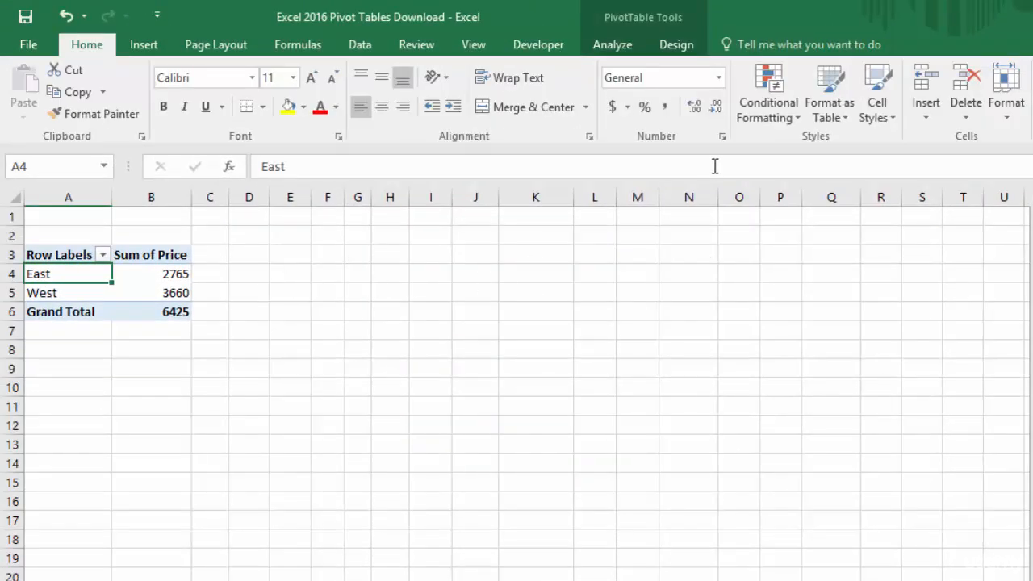
left_click(613, 46)
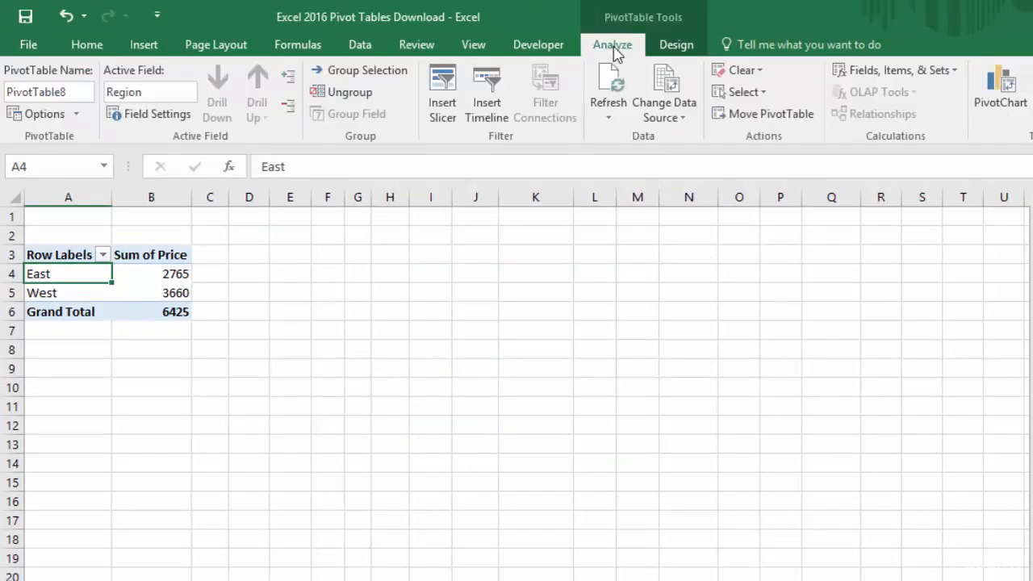
left_click(1000, 88)
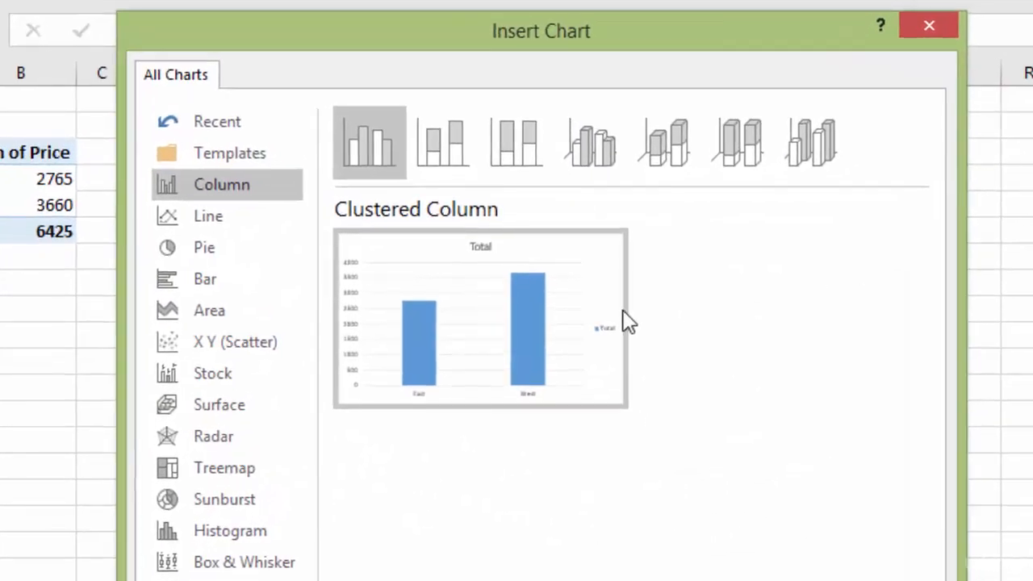
mouse_move(512, 293)
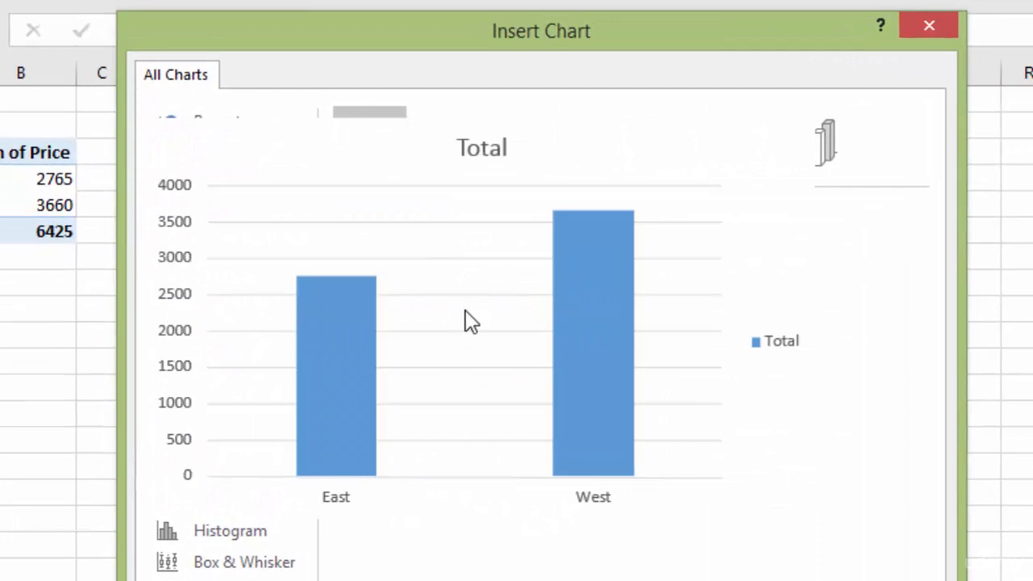
key("Return")
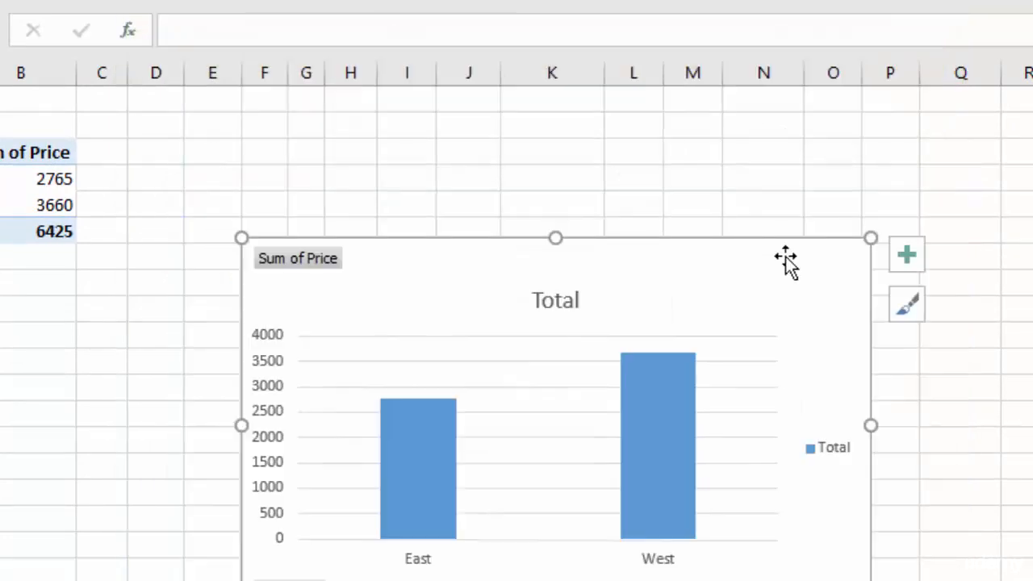
left_click_drag(786, 259, 688, 121)
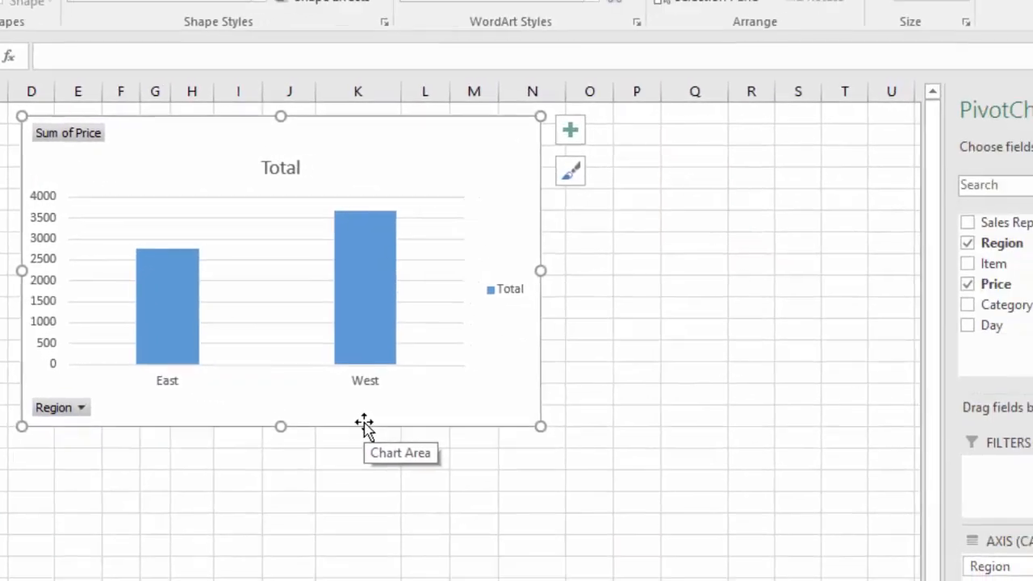
Replace Region with Item as the column chart's axis field
left_click_drag(984, 567, 858, 580)
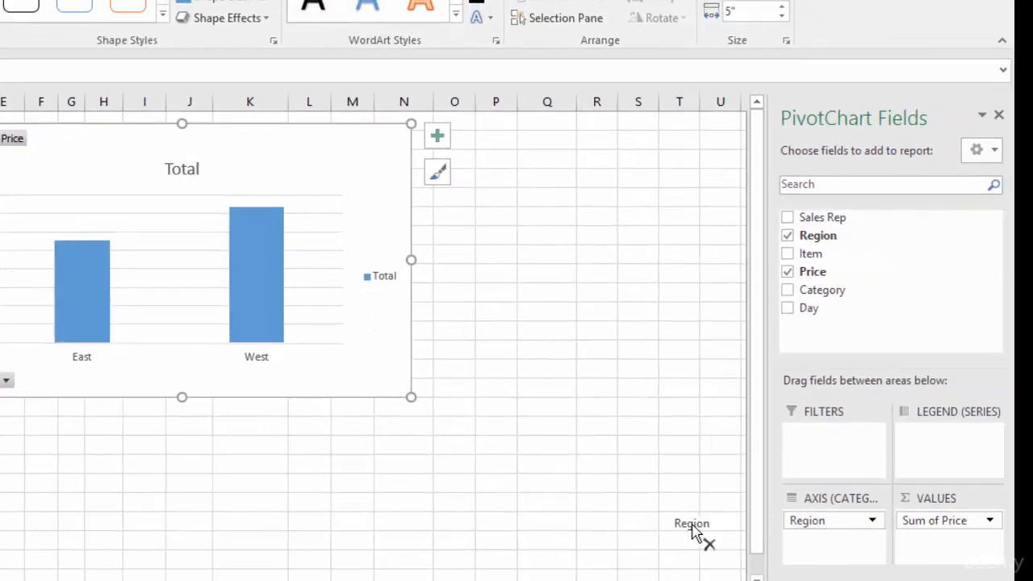
left_click_drag(692, 532, 686, 535)
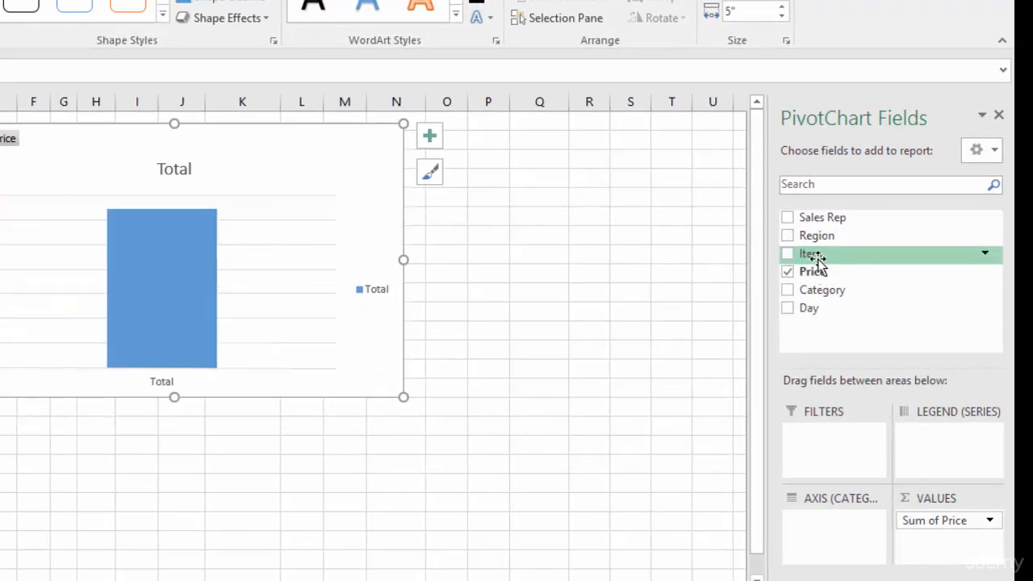
left_click_drag(815, 257, 825, 539)
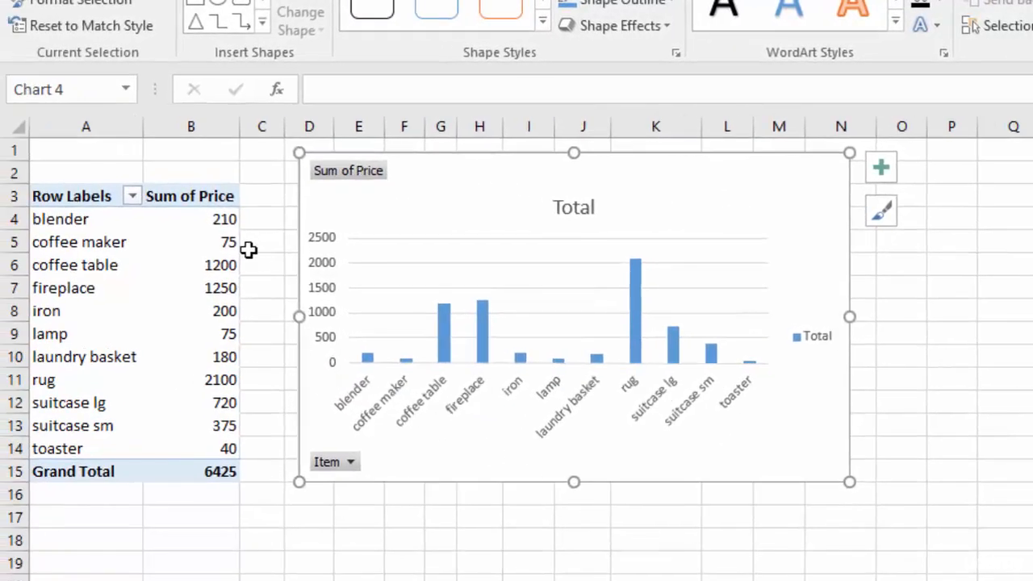
Sort the pivot table's item price totals from largest to smallest
left_click(191, 218)
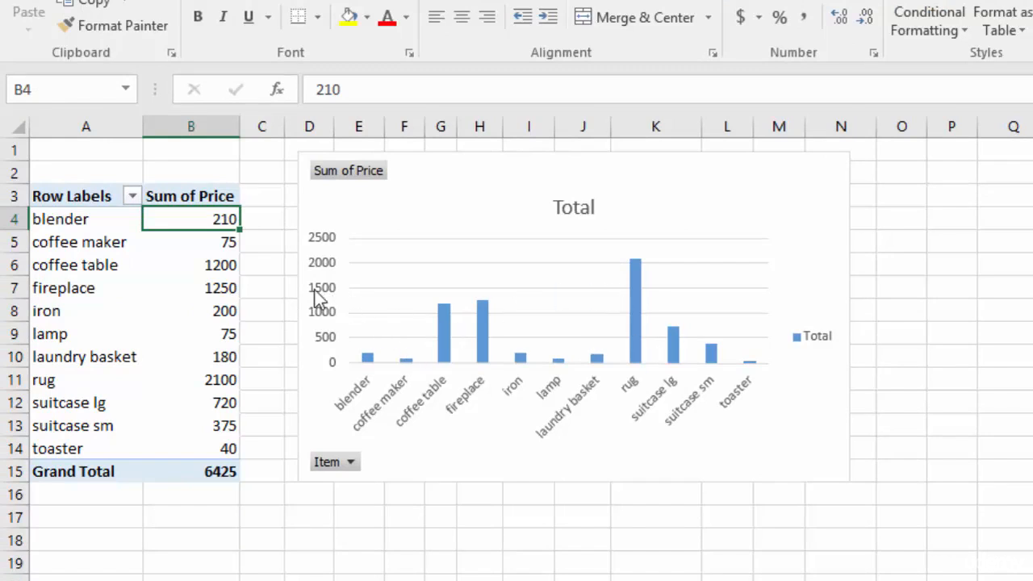
right_click(179, 218)
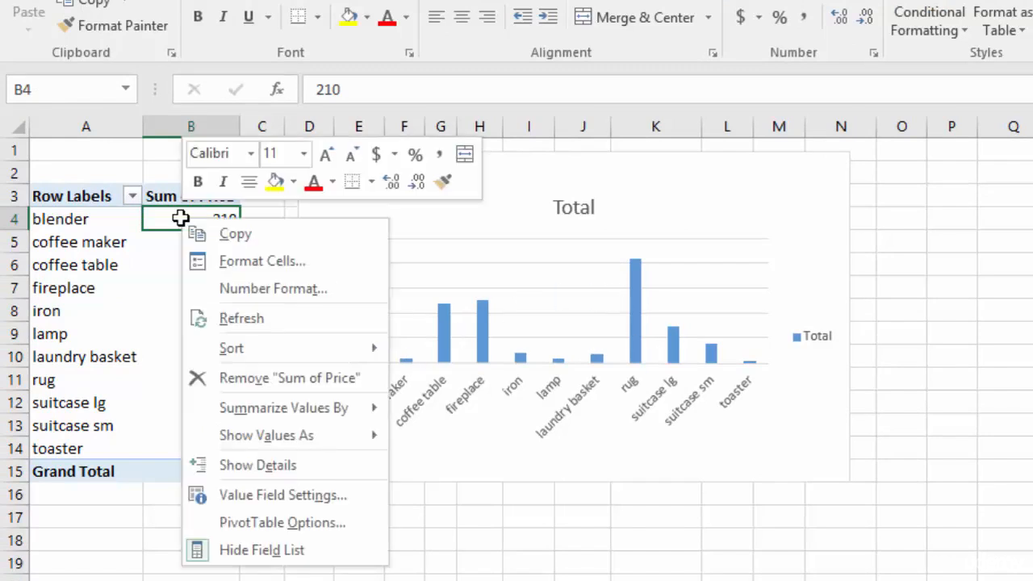
mouse_move(258, 347)
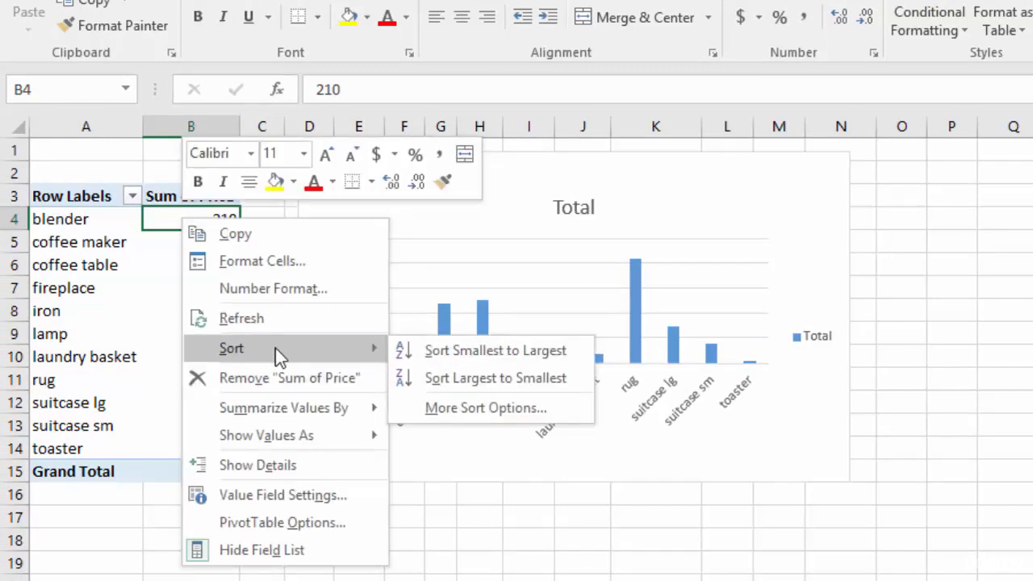
left_click(484, 378)
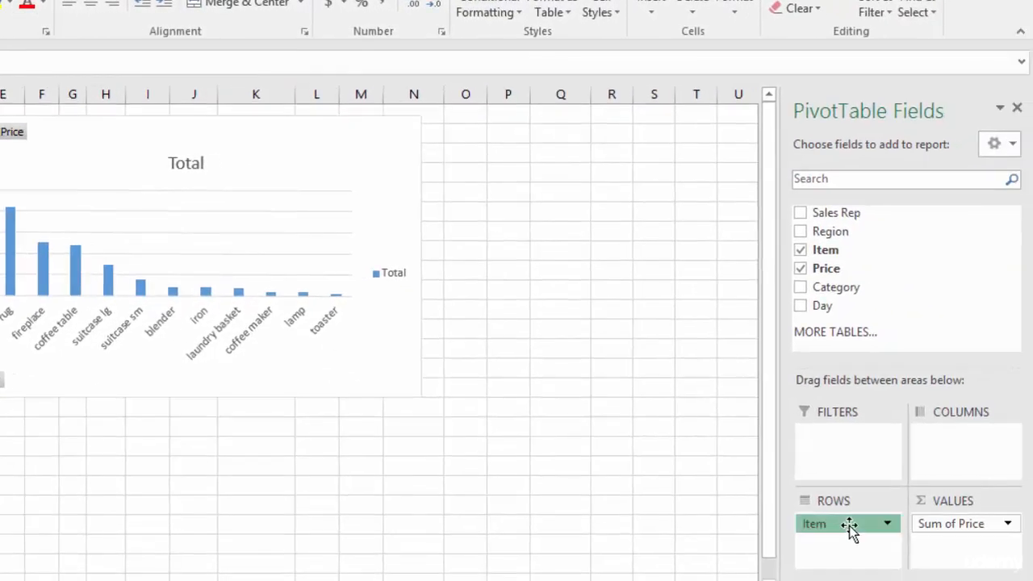
Replace Item with Category as the pivot table's row field and sort its price totals from largest to smallest
left_click_drag(849, 525, 702, 521)
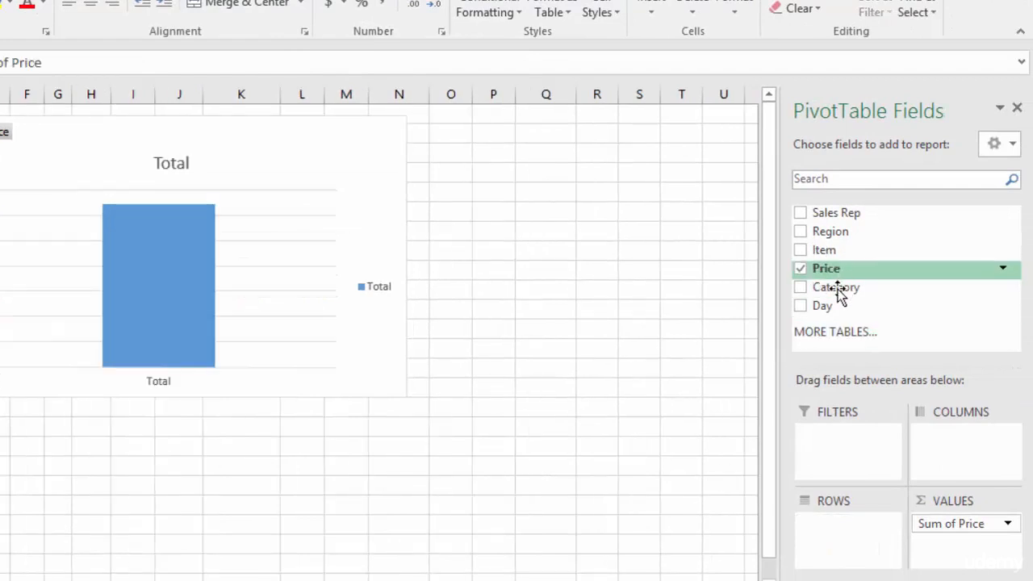
left_click_drag(835, 292, 843, 532)
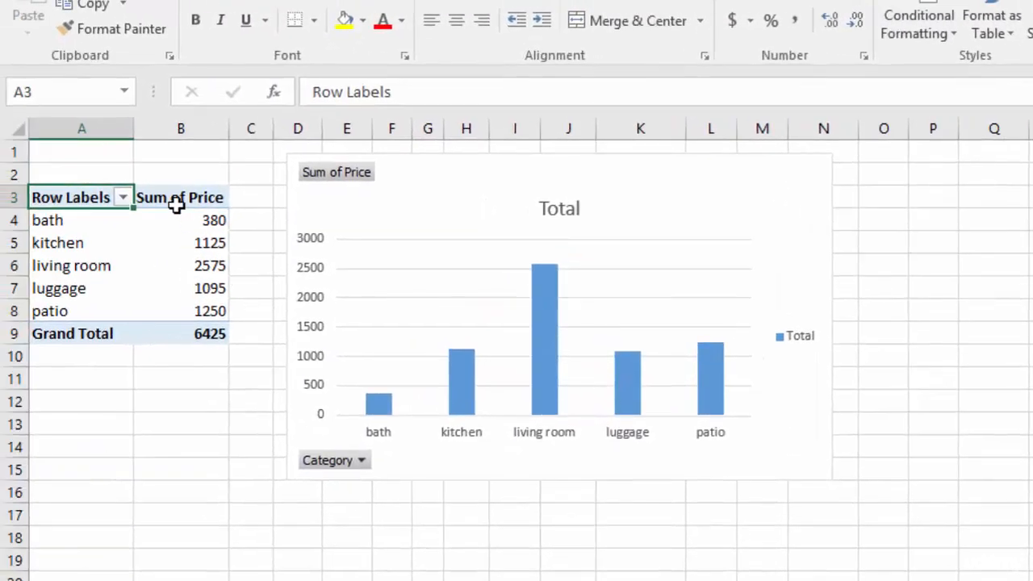
left_click(184, 219)
right_click(184, 219)
mouse_move(252, 347)
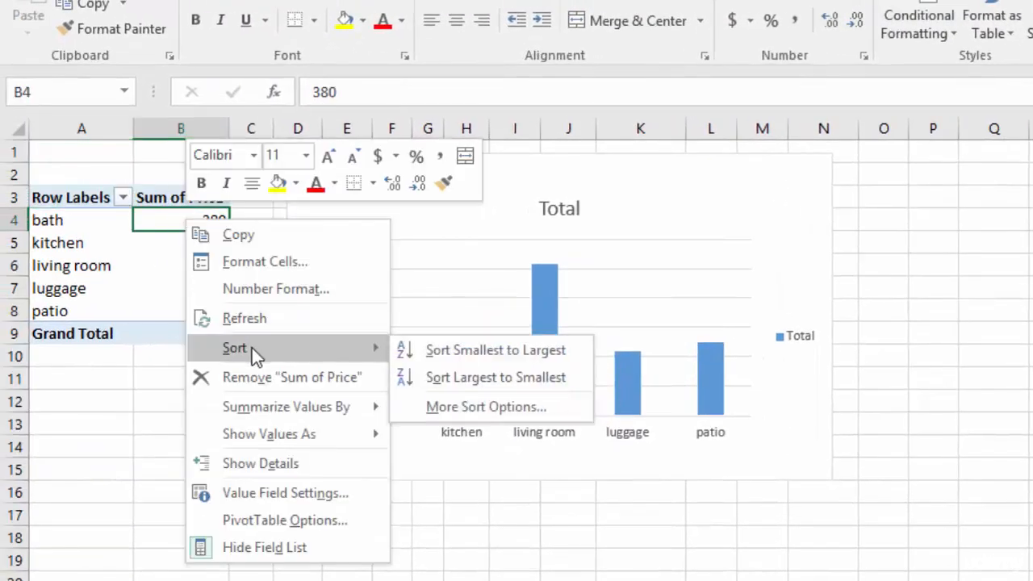
left_click(464, 376)
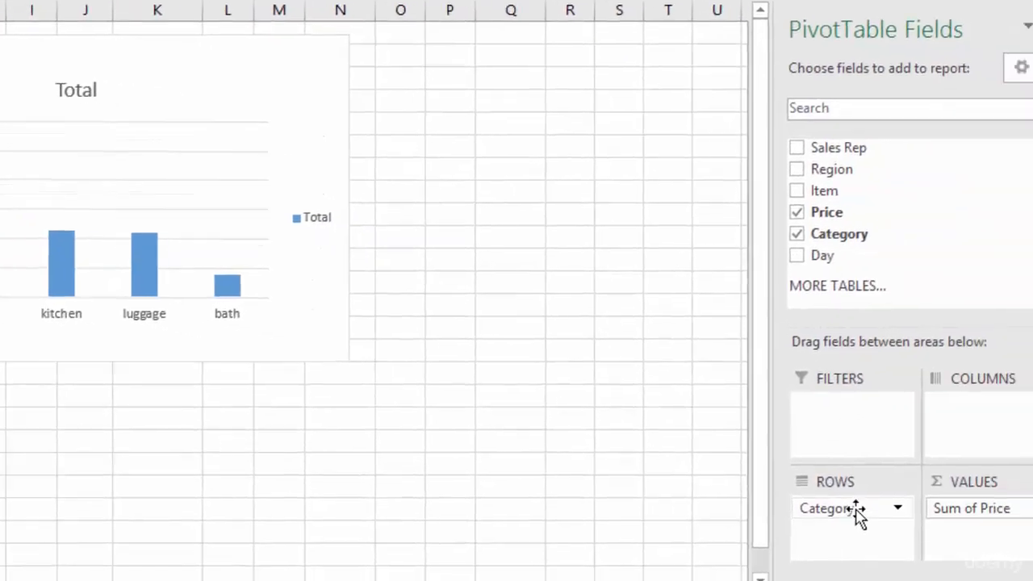
Replace Category with Day as the pivot table's row field and sort its price totals from largest to smallest
left_click_drag(1025, 553, 836, 552)
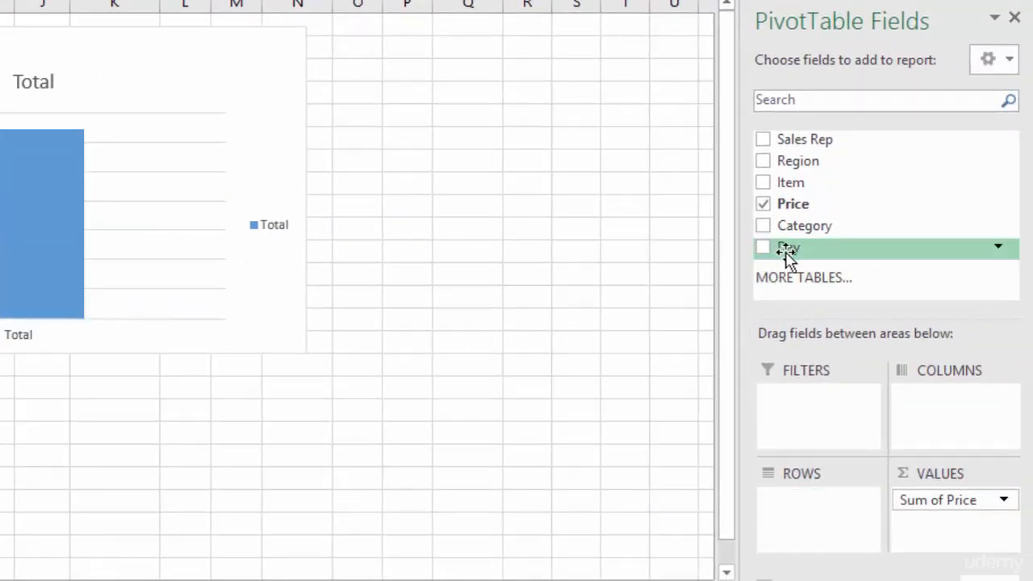
left_click_drag(787, 253, 800, 507)
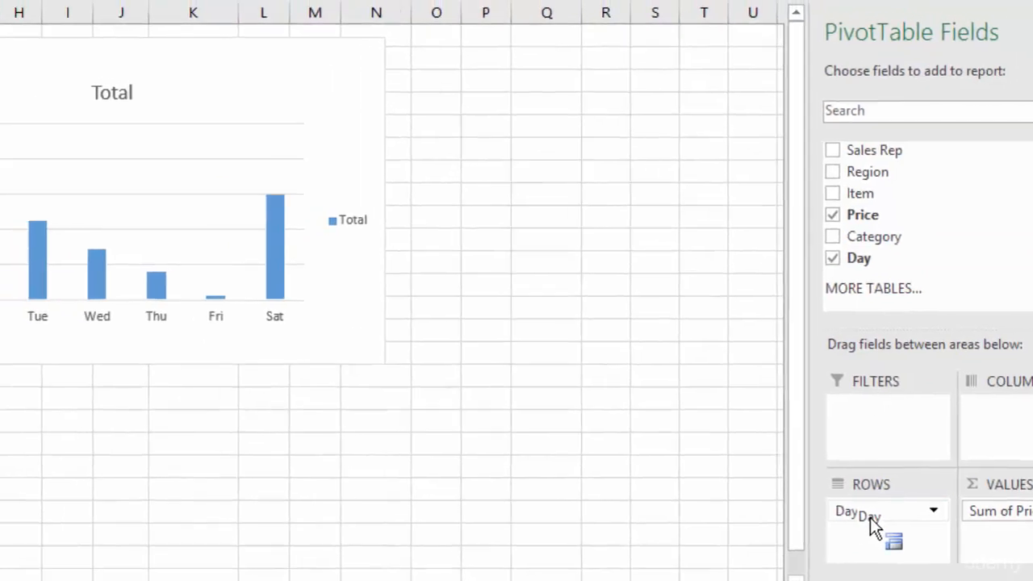
left_click_drag(870, 518, 870, 518)
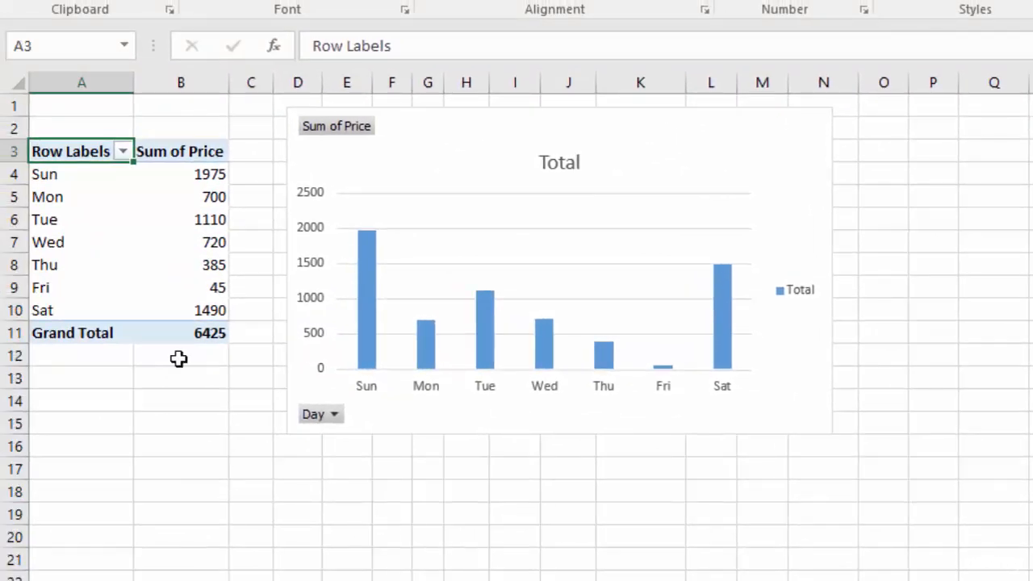
left_click(178, 173)
right_click(178, 173)
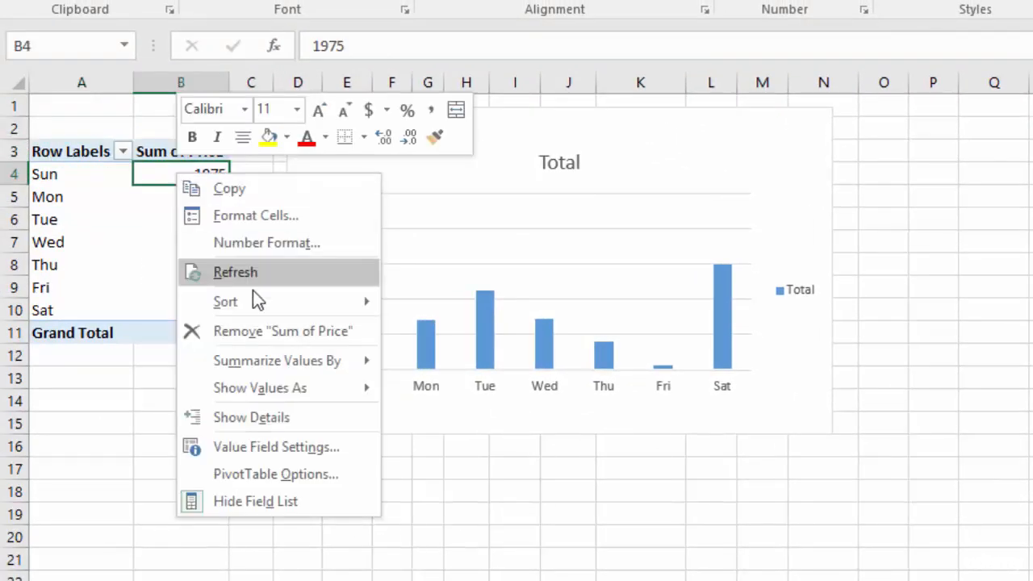
mouse_move(258, 308)
left_click(459, 331)
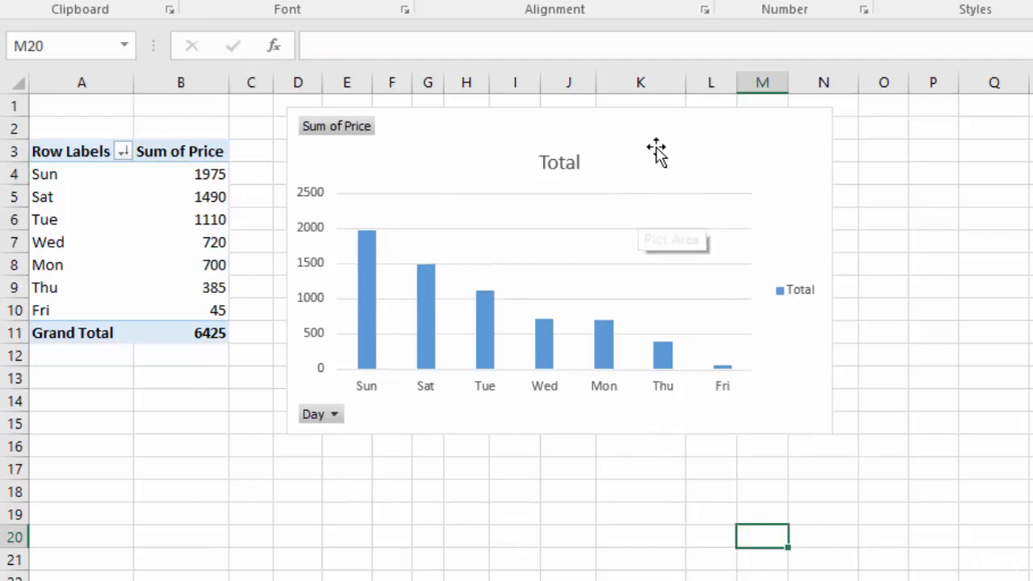
Delete the horizontal gridlines and the legend from the column chart, leaving the chart deselected
left_click(656, 153)
left_click(644, 229)
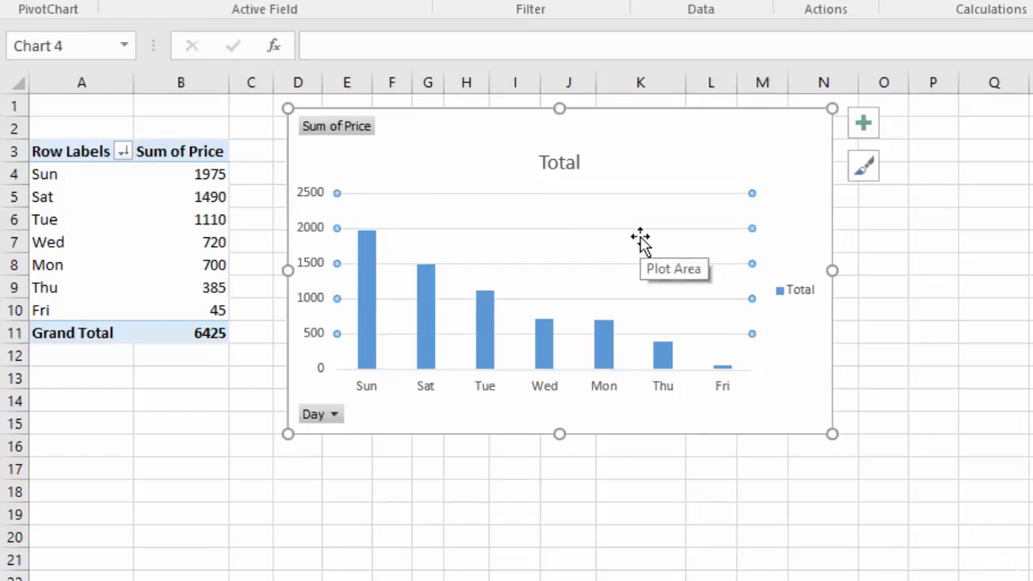
key("Delete")
double_click(558, 162)
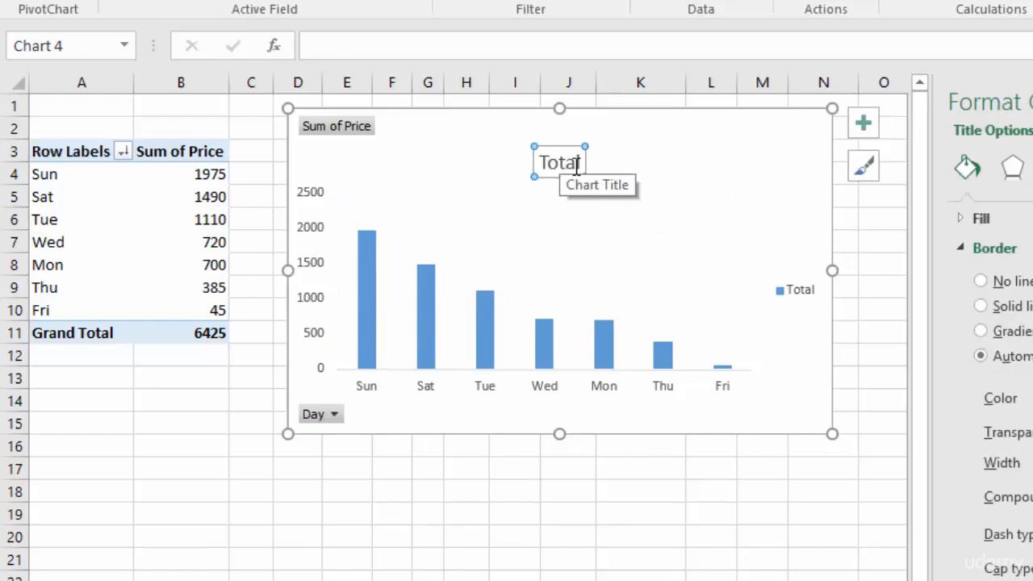
left_click(798, 292)
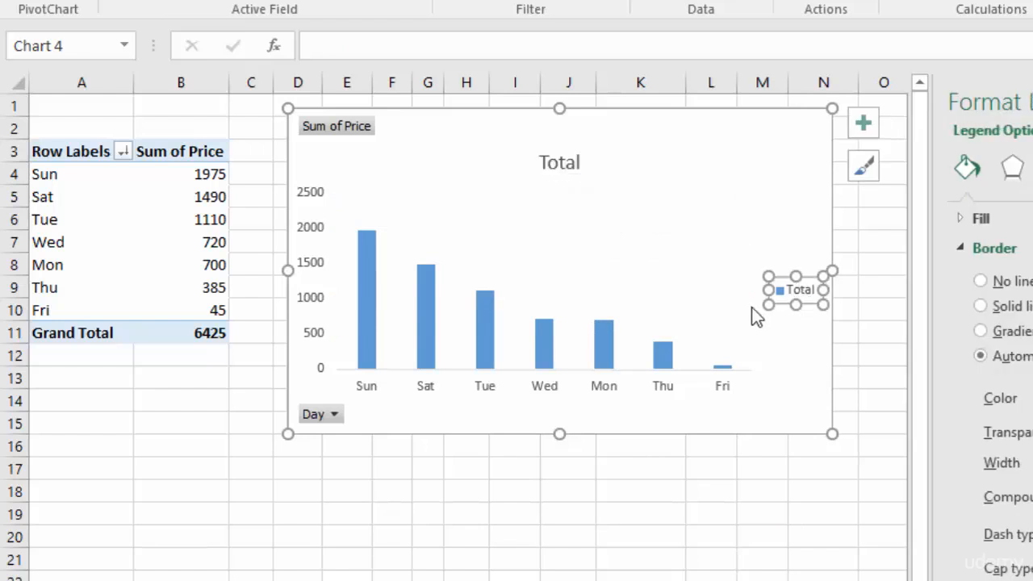
key("Delete")
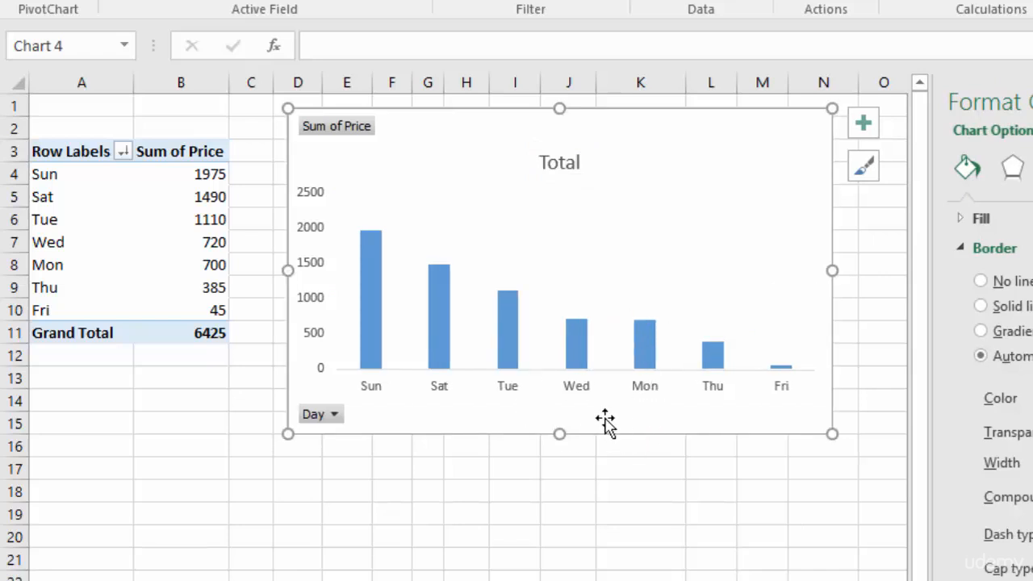
left_click(643, 339)
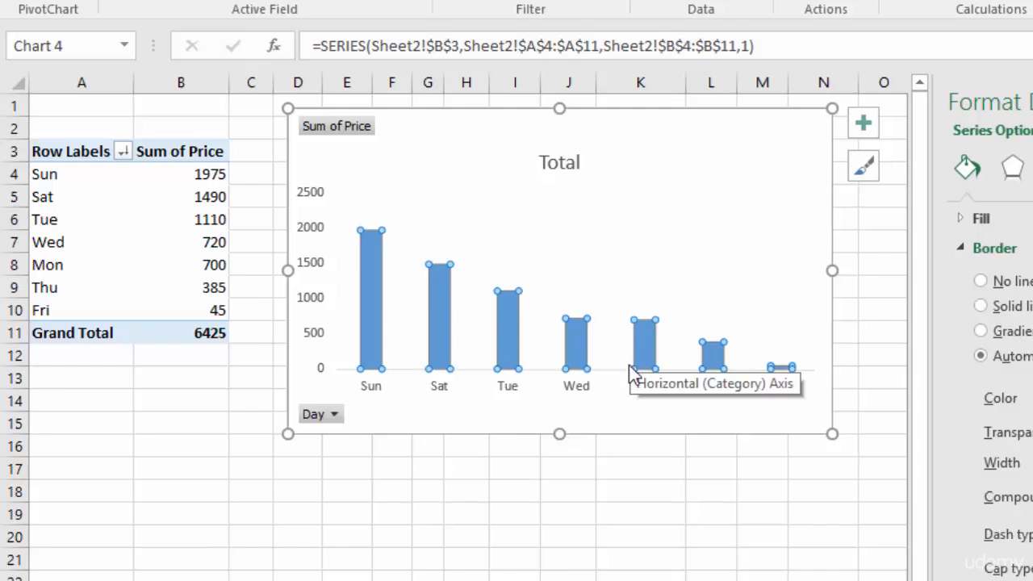
left_click(514, 490)
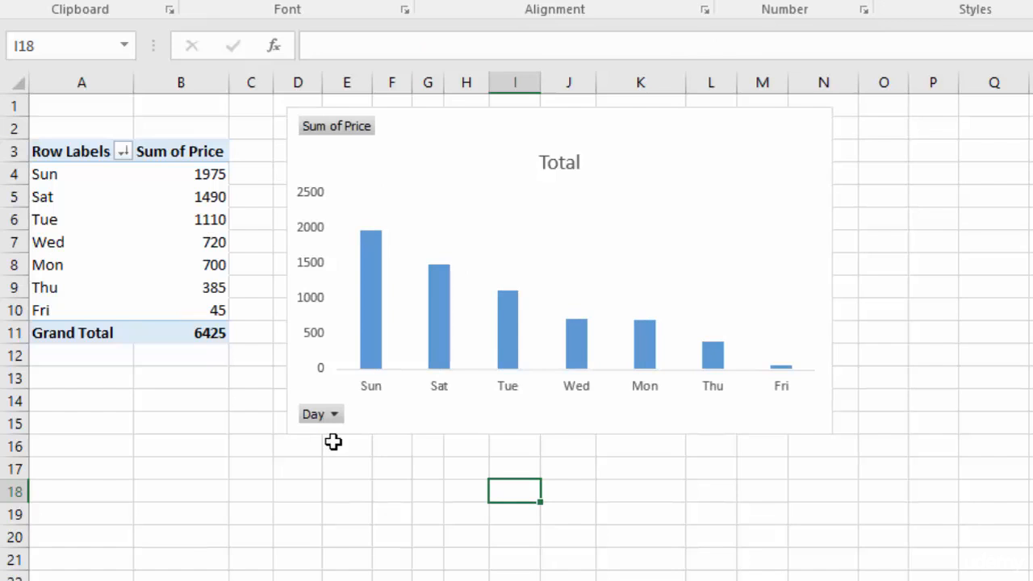
Filter the chart's Day field to Sun and Sat only, and extend the filter to include Fri
left_click(334, 415)
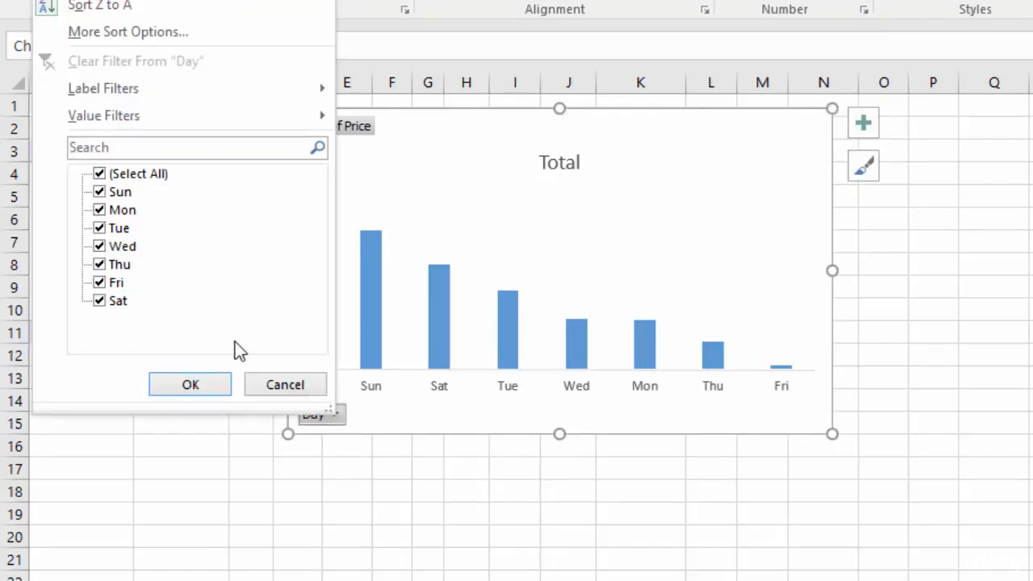
left_click(99, 174)
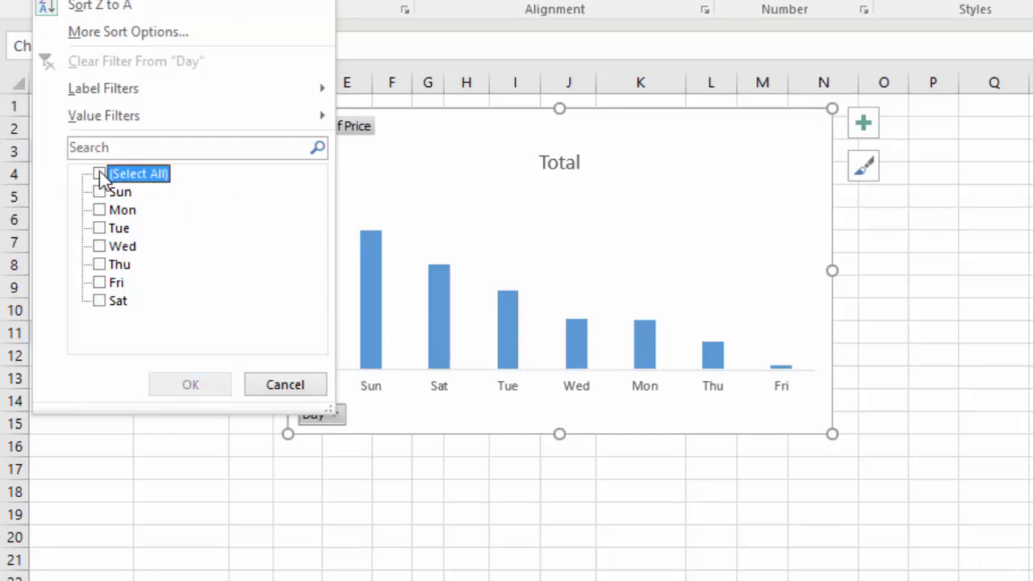
left_click(99, 192)
left_click(100, 300)
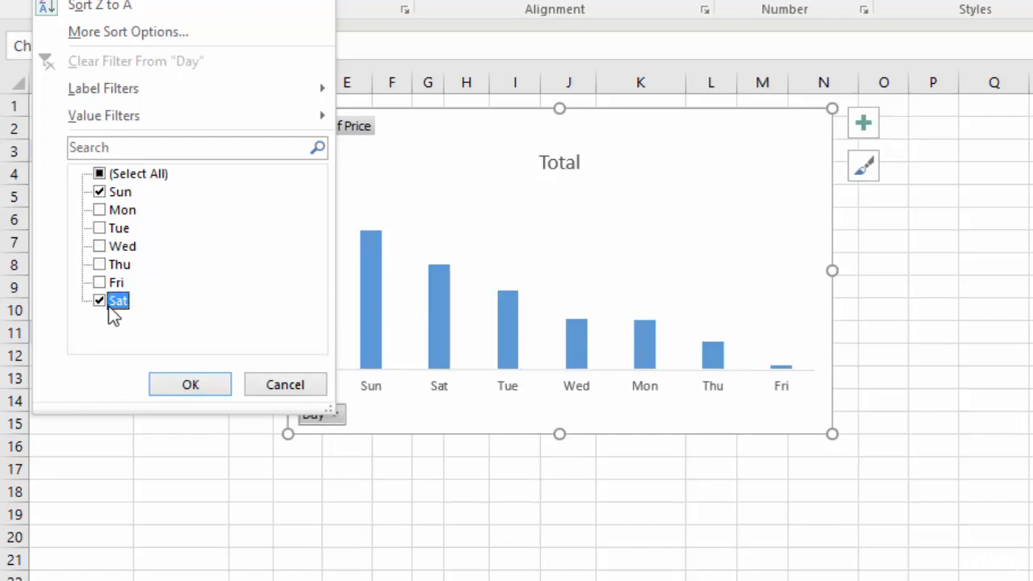
left_click(184, 385)
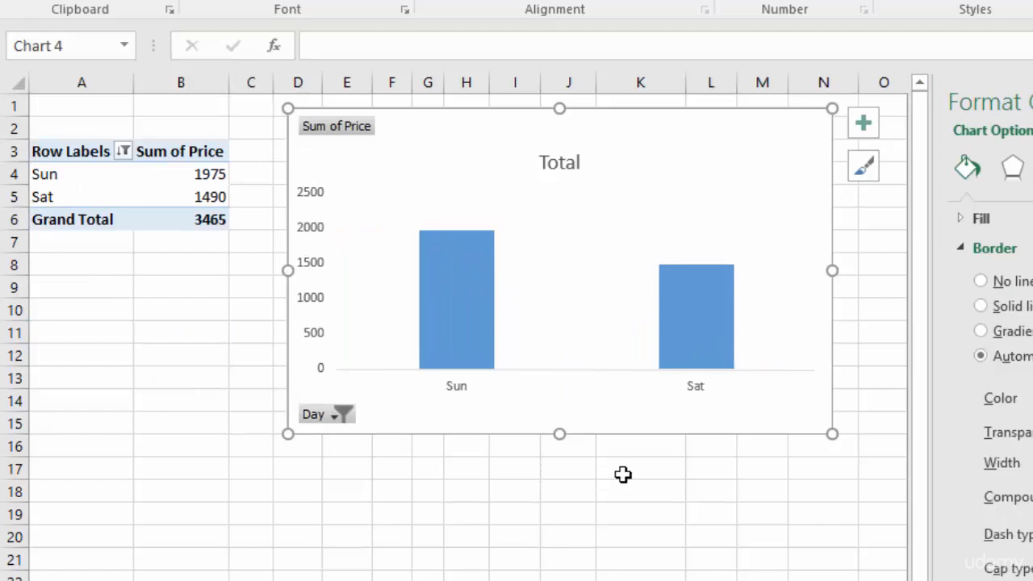
left_click(339, 415)
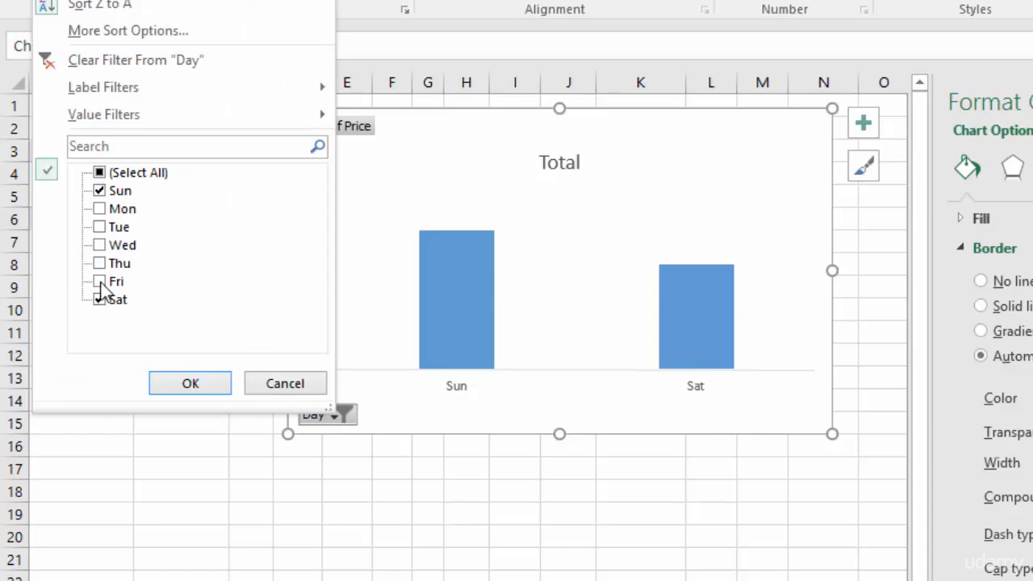
left_click(198, 384)
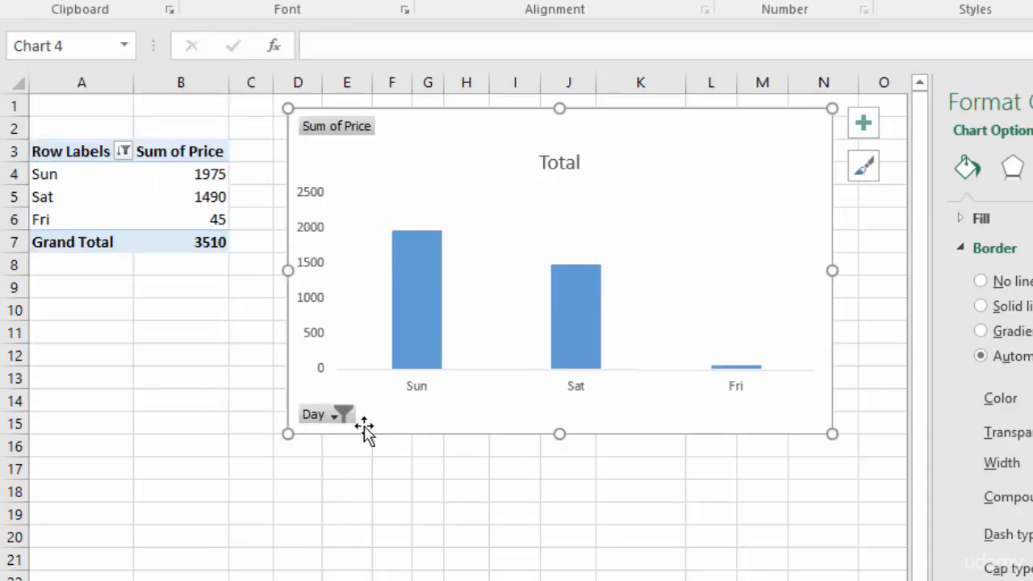
Reset the chart's Day filter to include all days
left_click(334, 416)
left_click(105, 173)
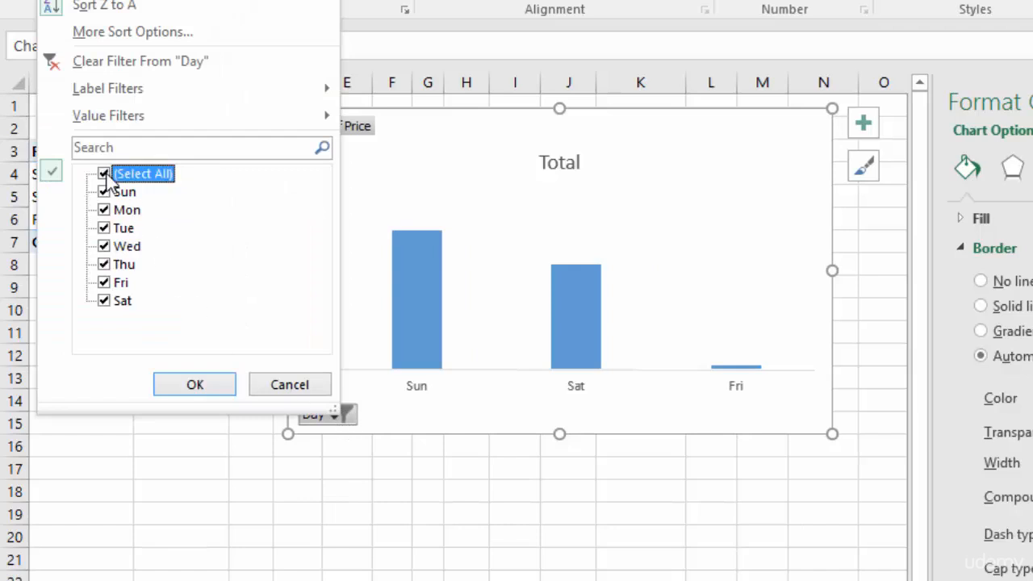
left_click(194, 389)
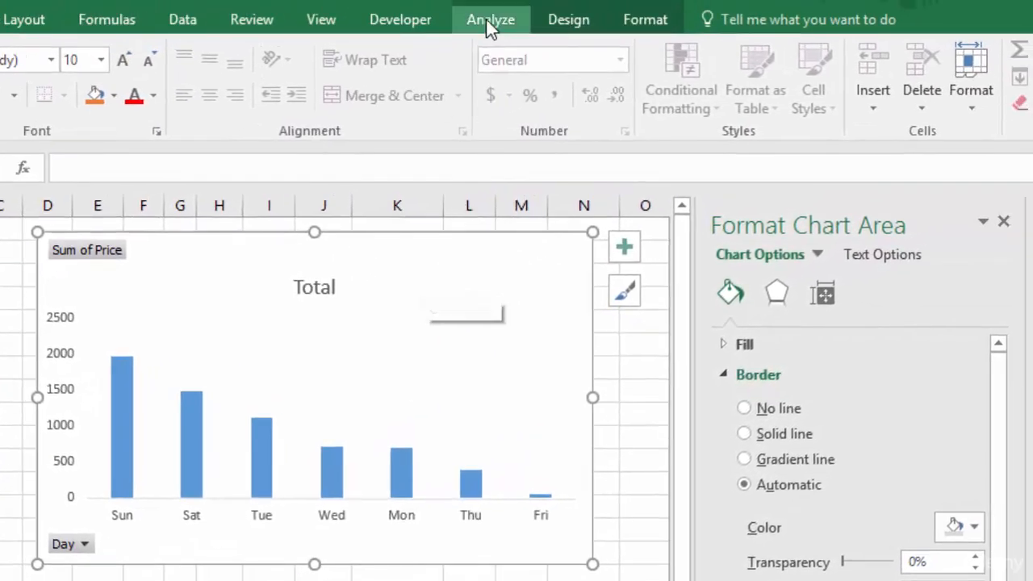
Hide the value field buttons and the axis field buttons on the PivotChart
left_click(490, 24)
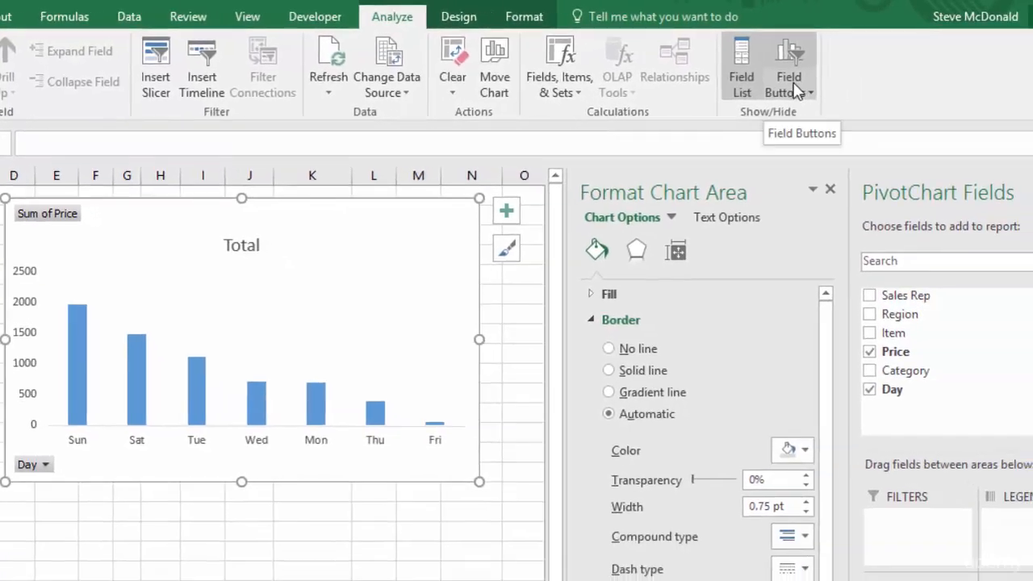
left_click(797, 89)
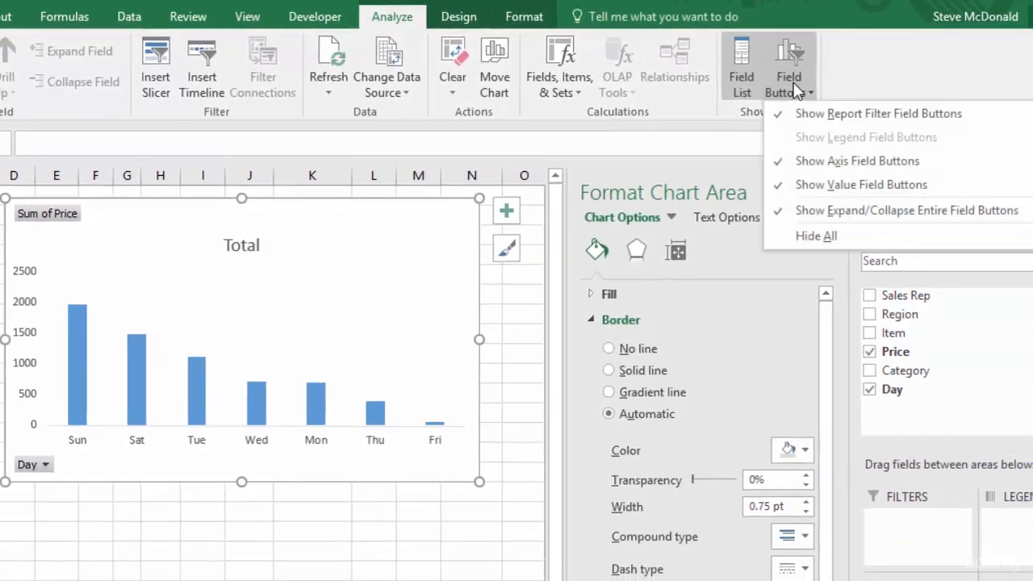
left_click(810, 192)
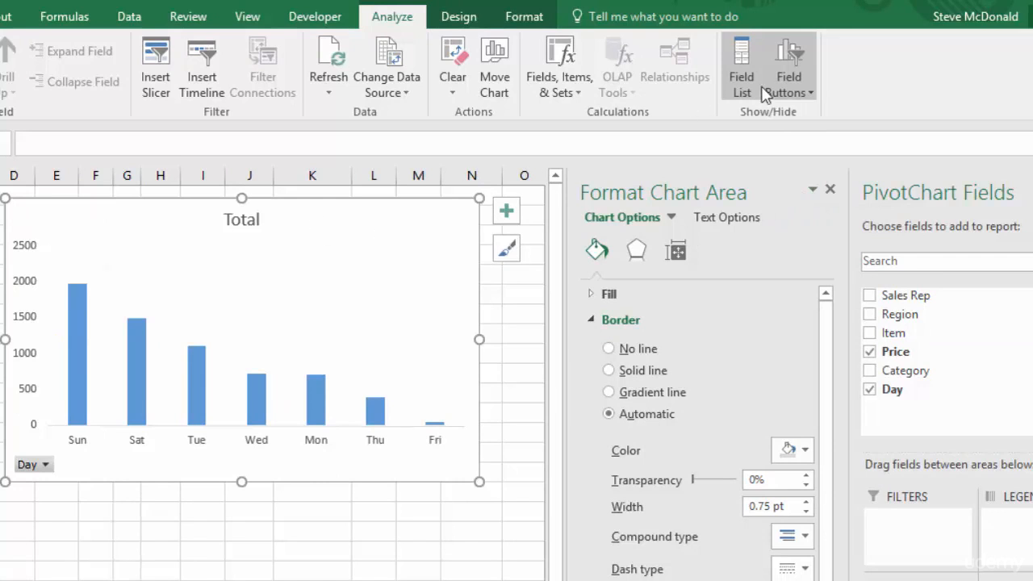
left_click(788, 89)
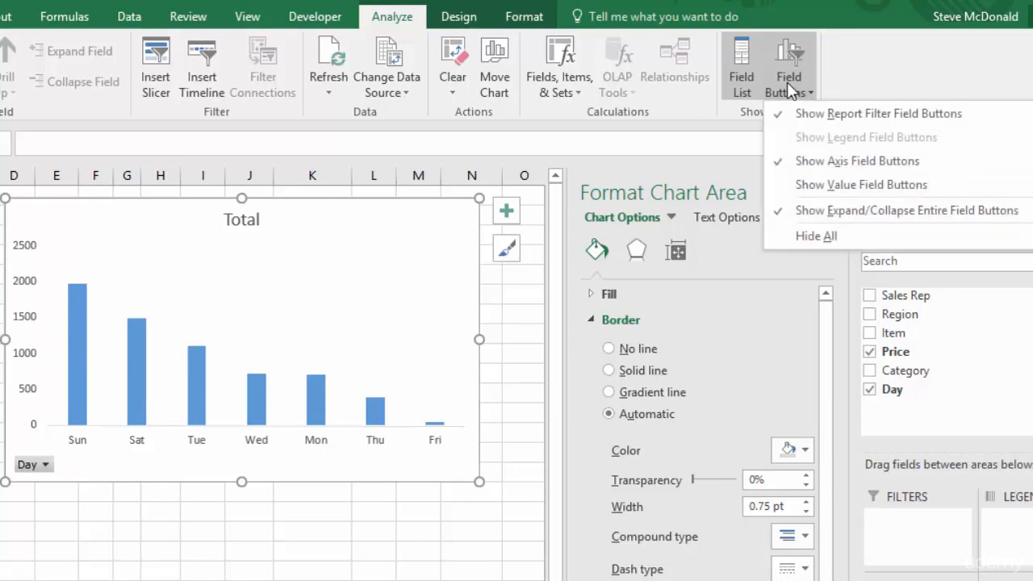
left_click(834, 164)
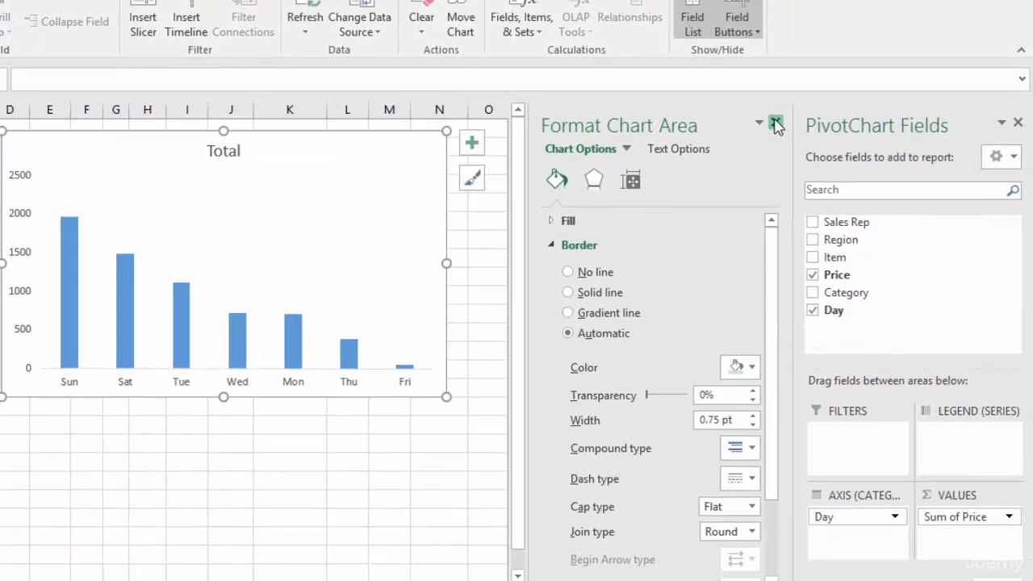
Close the Format Chart Area pane and replace Day with Sales Rep as the column chart's axis field
left_click(830, 189)
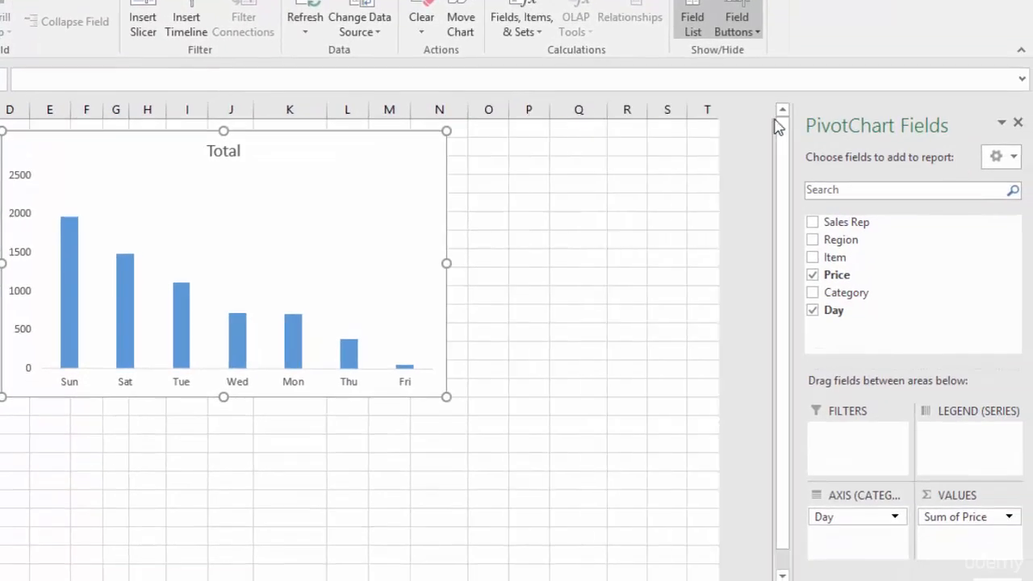
left_click_drag(860, 520, 701, 520)
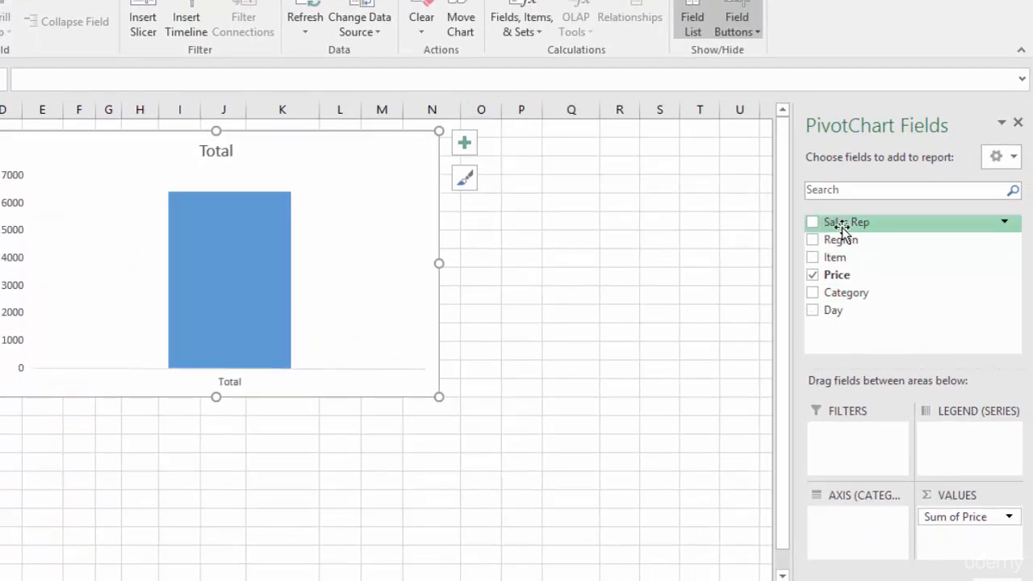
left_click_drag(843, 224, 854, 537)
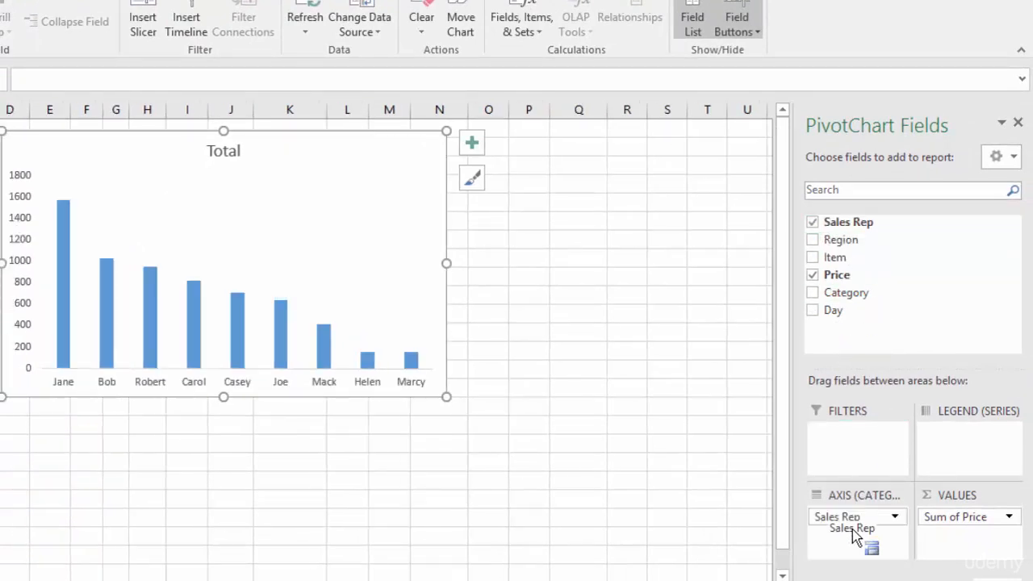